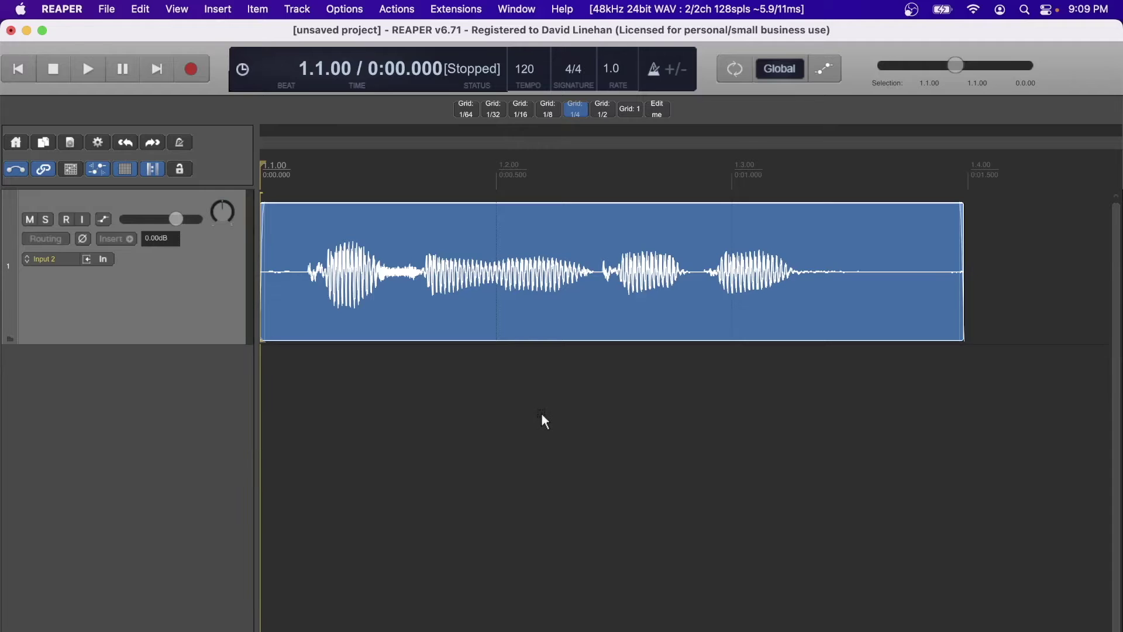
# - Drag across the arrange view, then open the REAPER menu in the macOS menu bar
pyautogui.moveTo(491, 246); pyautogui.dragTo(520, 245)
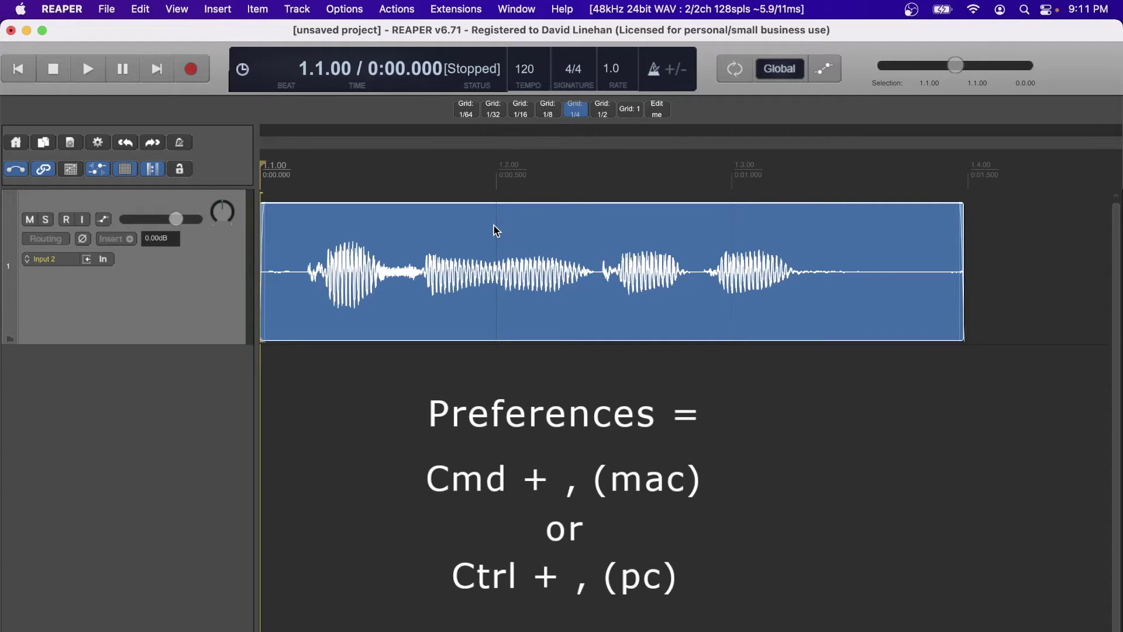
pyautogui.click(80, 7)
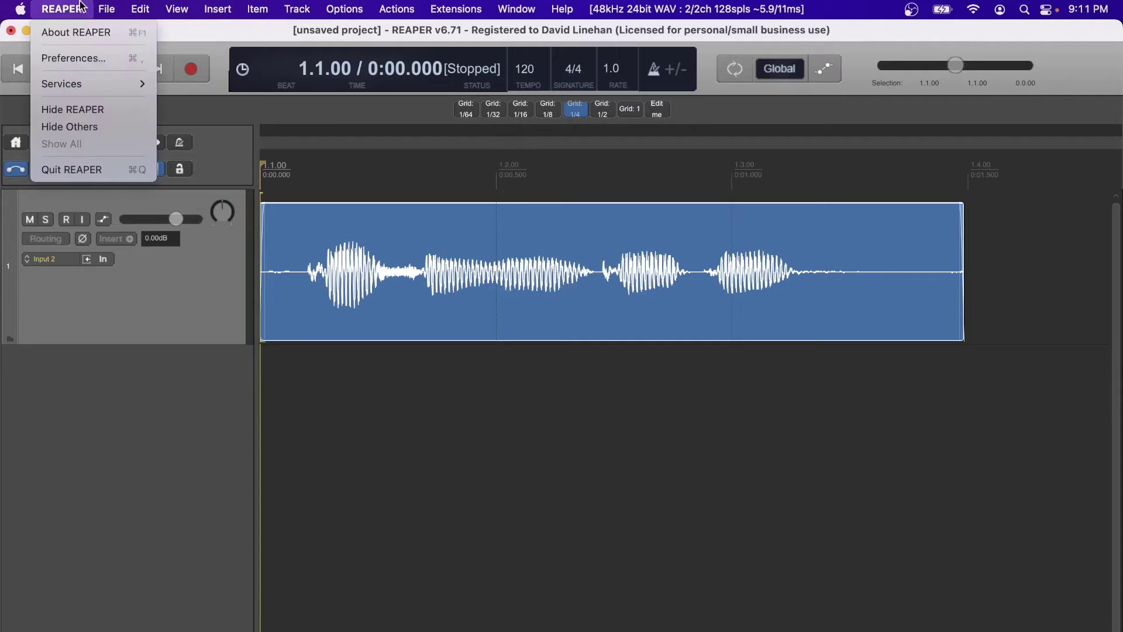
# - Open Preferences at Mouse Modifiers and check the media item left-drag action list, keeping left drag
pyautogui.click(73, 57)
pyautogui.scroll(-3, 359, 231)
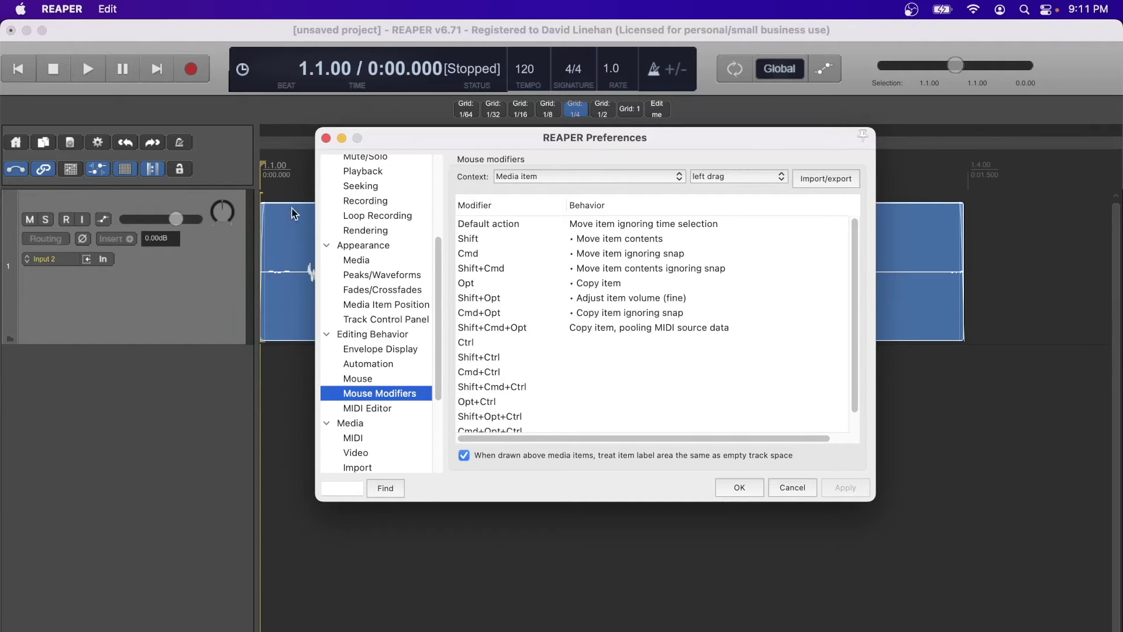
pyautogui.click(712, 174)
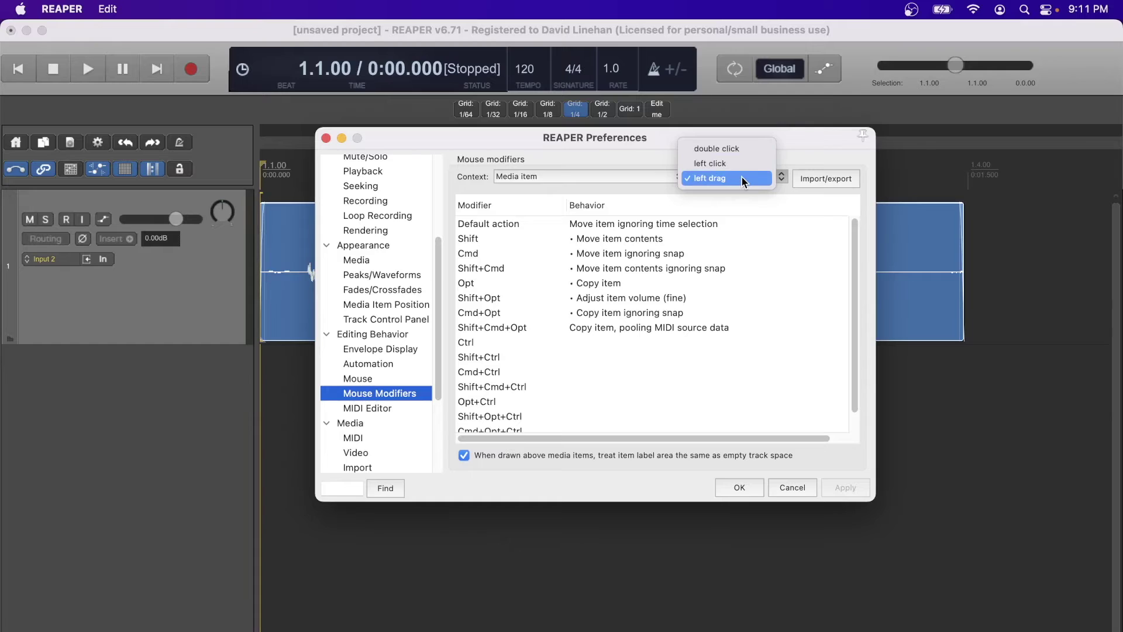
pyautogui.press('Escape')
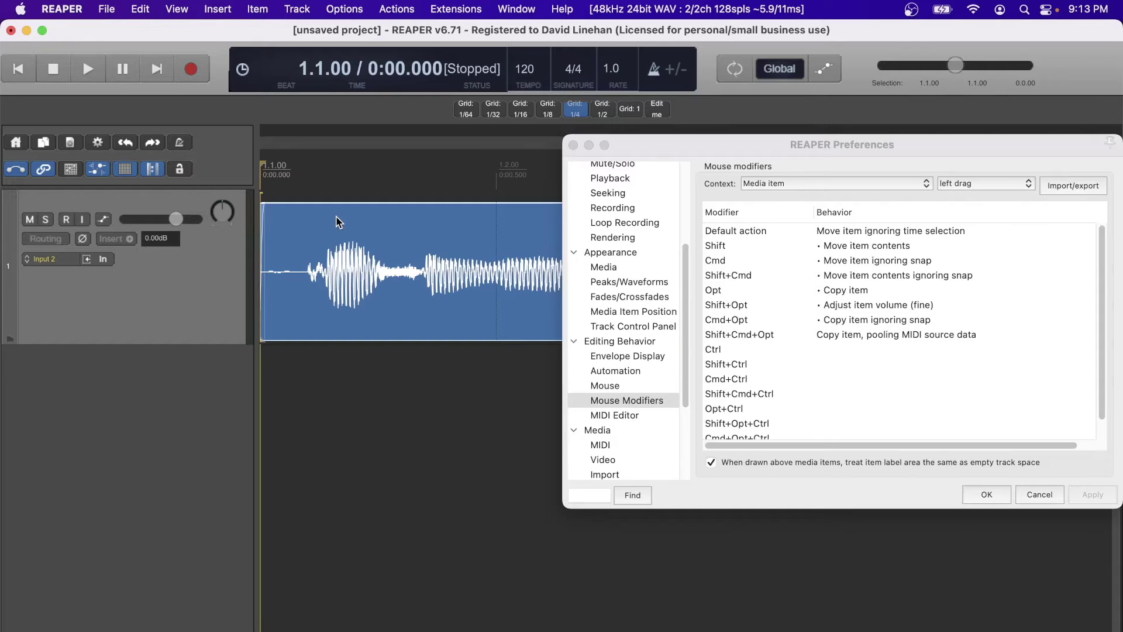
pyautogui.click(394, 167)
pyautogui.click(353, 169)
pyautogui.moveTo(328, 234); pyautogui.dragTo(419, 226)
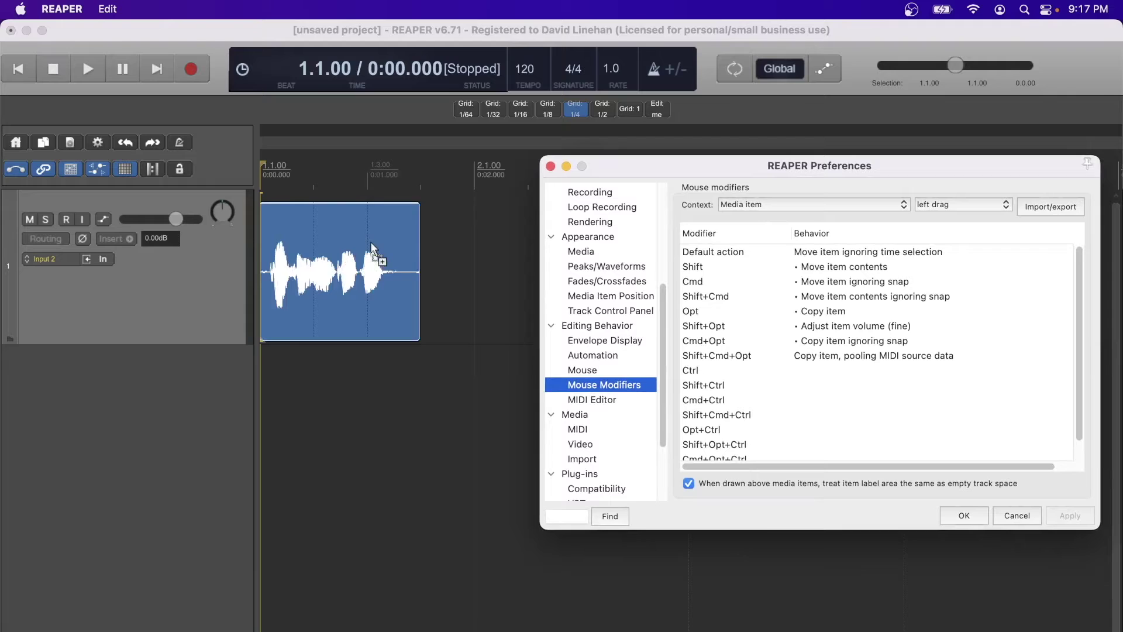
pyautogui.scroll(-2, 371, 243)
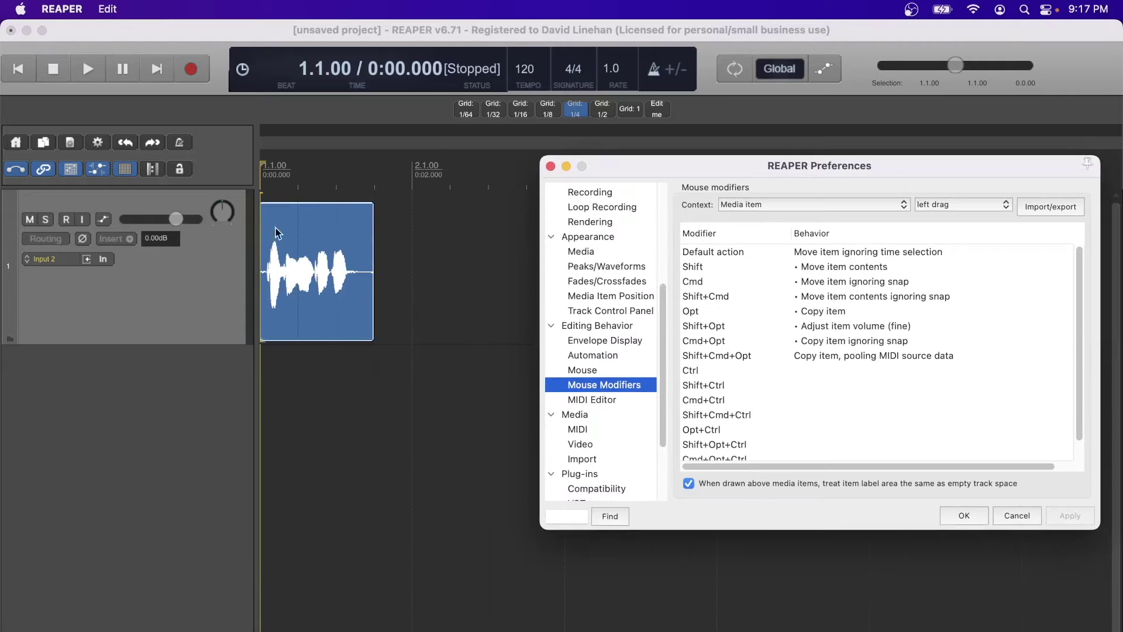
pyautogui.moveTo(280, 225)
pyautogui.mouseDown()
pyautogui.moveTo(364, 226)
pyautogui.moveTo(286, 221)
pyautogui.mouseUp()
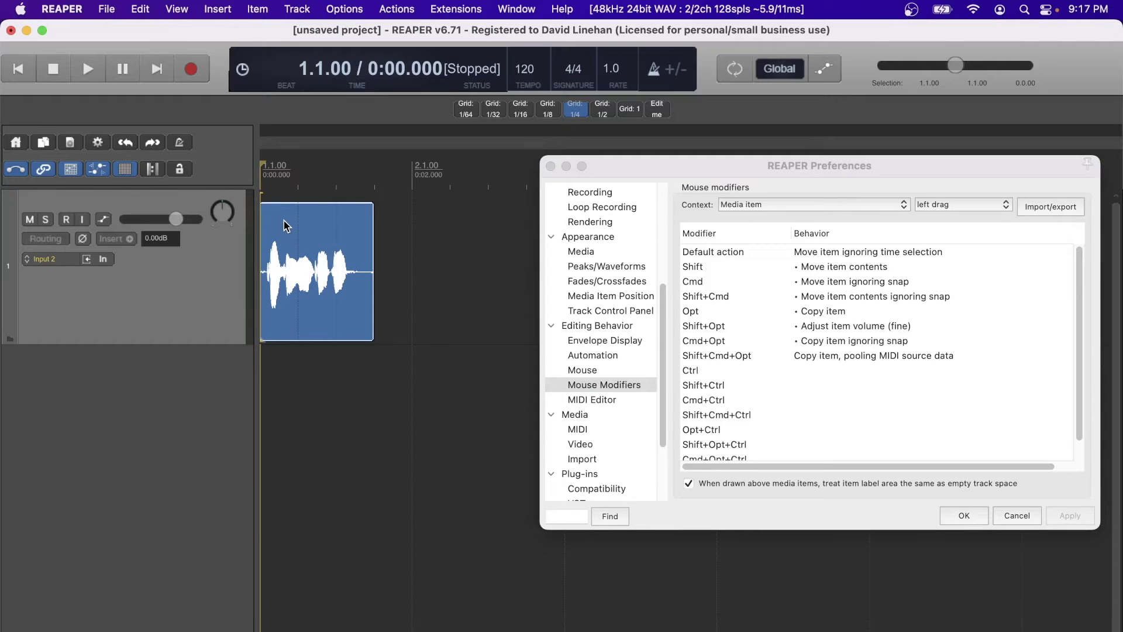
pyautogui.click(286, 224)
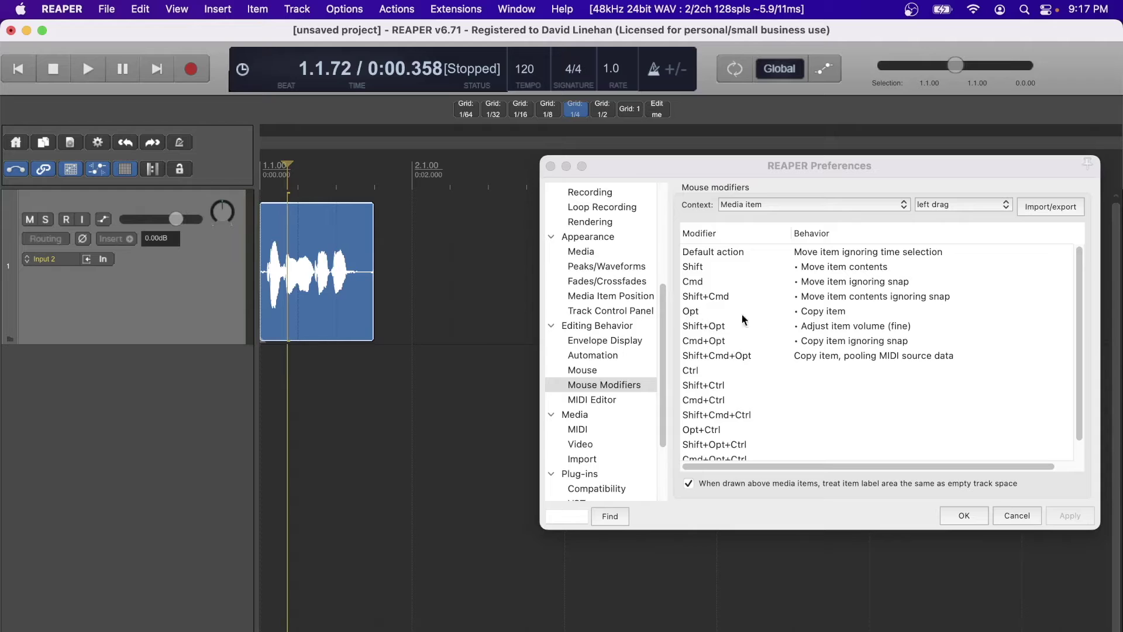
pyautogui.moveTo(279, 241); pyautogui.dragTo(432, 228)
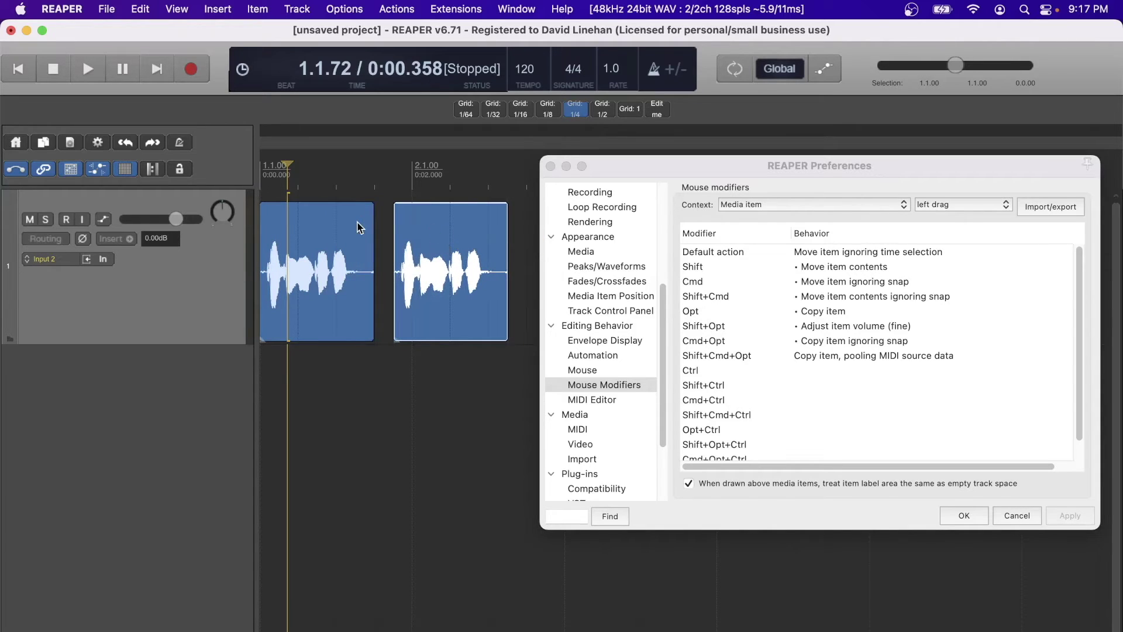
pyautogui.press('super+z')
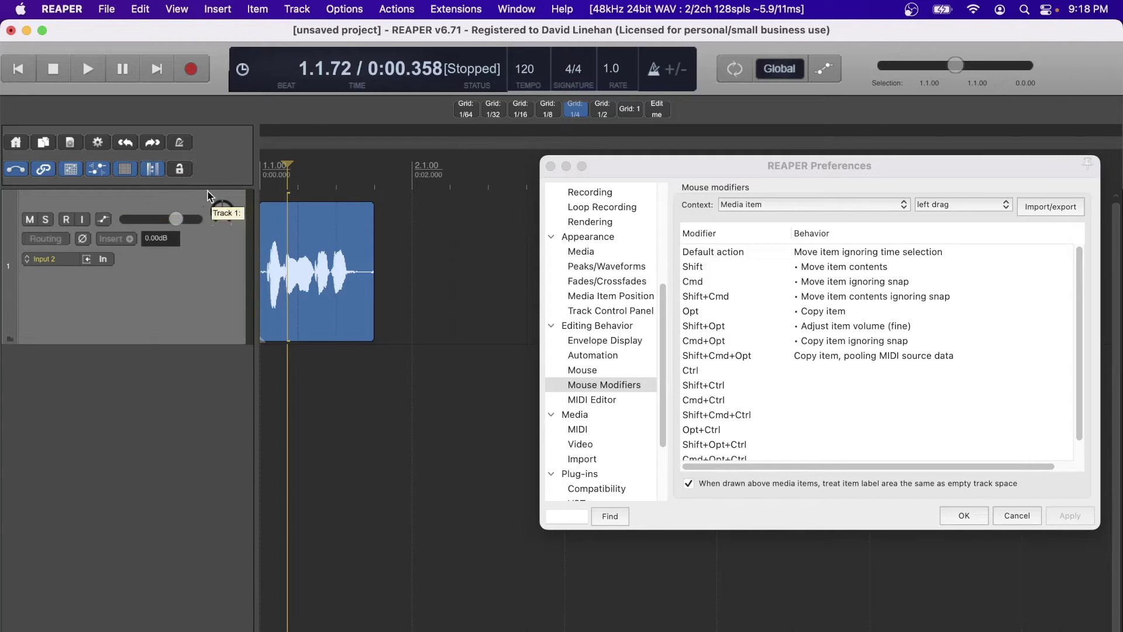
pyautogui.click(286, 222)
pyautogui.moveTo(285, 223)
pyautogui.mouseDown()
pyautogui.moveTo(421, 212)
pyautogui.moveTo(283, 215)
pyautogui.mouseUp()
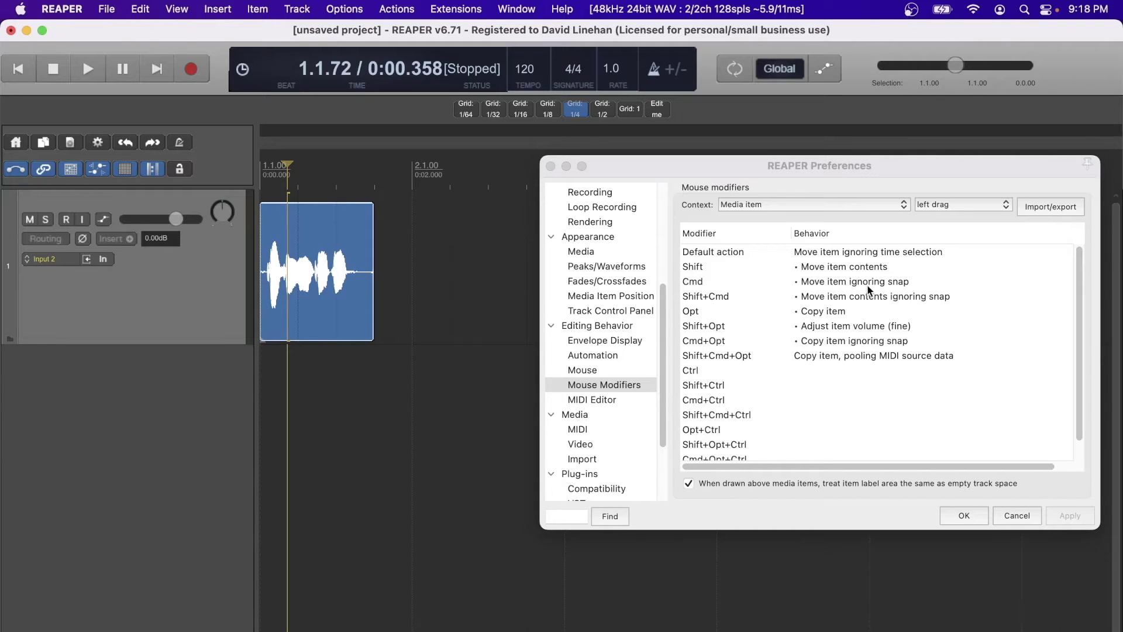
pyautogui.moveTo(308, 226)
pyautogui.mouseDown()
pyautogui.moveTo(332, 227)
pyautogui.moveTo(313, 227)
pyautogui.mouseUp()
pyautogui.doubleClick(826, 266)
pyautogui.moveTo(903, 374)
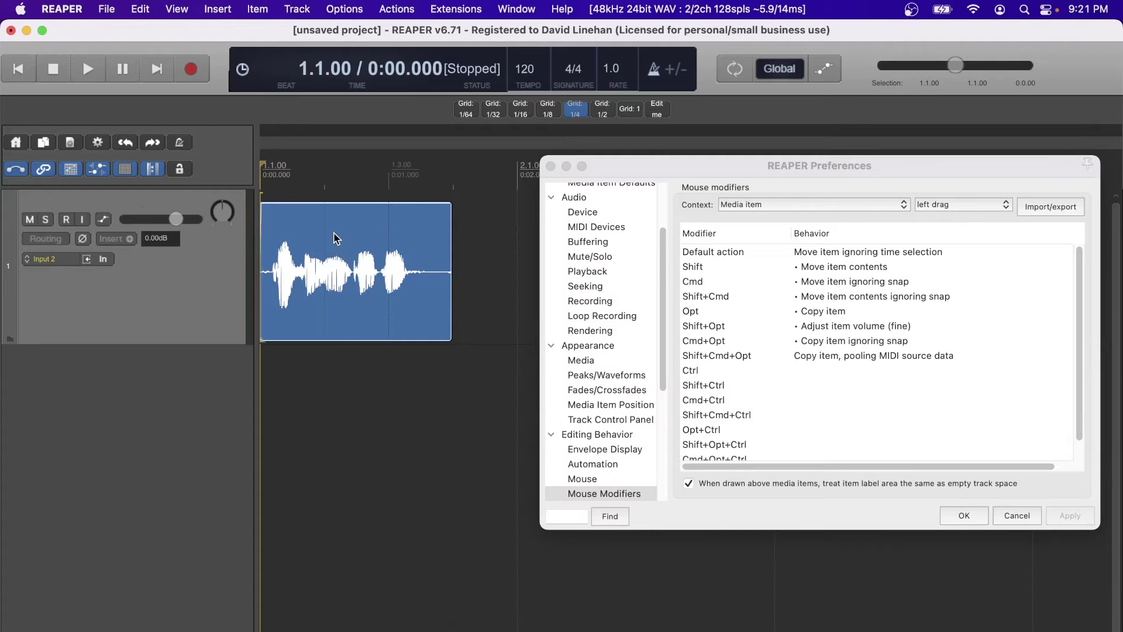
# - Try sliding the item's audio contents and make two extra copies of the item on track 1
pyautogui.moveTo(305, 220); pyautogui.dragTo(345, 225)
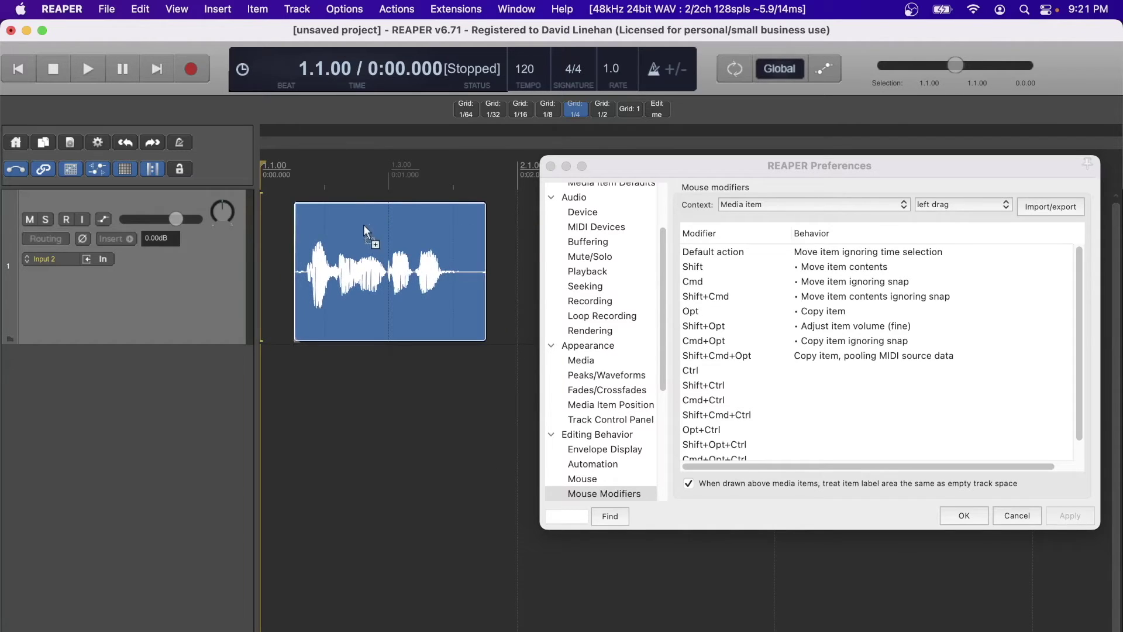
pyautogui.moveTo(359, 227); pyautogui.dragTo(503, 224)
pyautogui.scroll(-3, 383, 237)
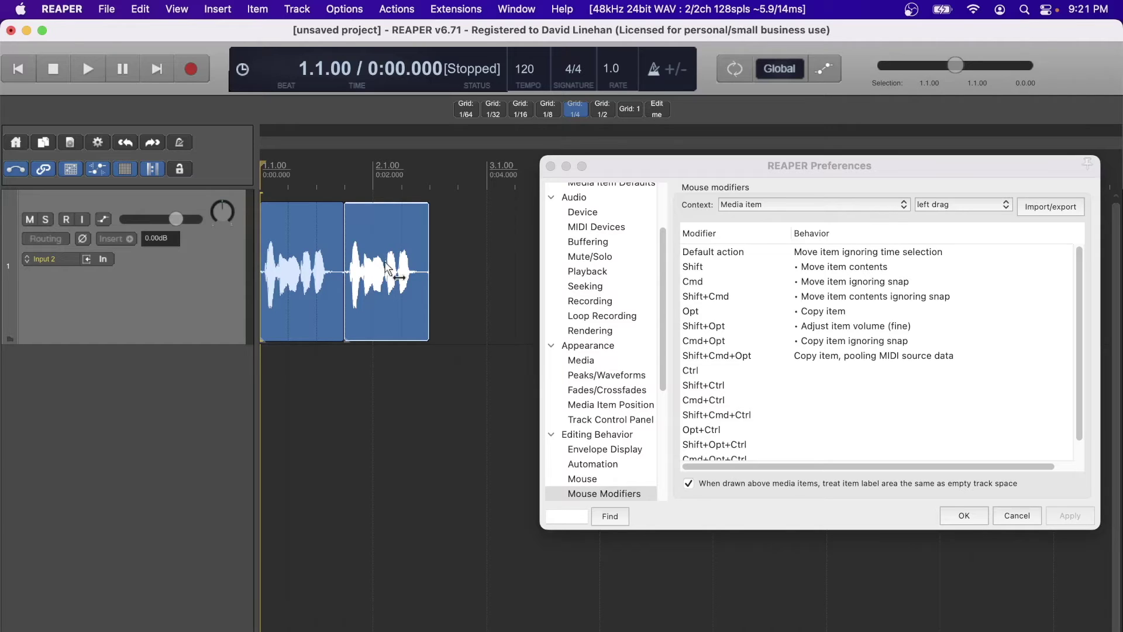
pyautogui.moveTo(368, 233); pyautogui.dragTo(382, 245)
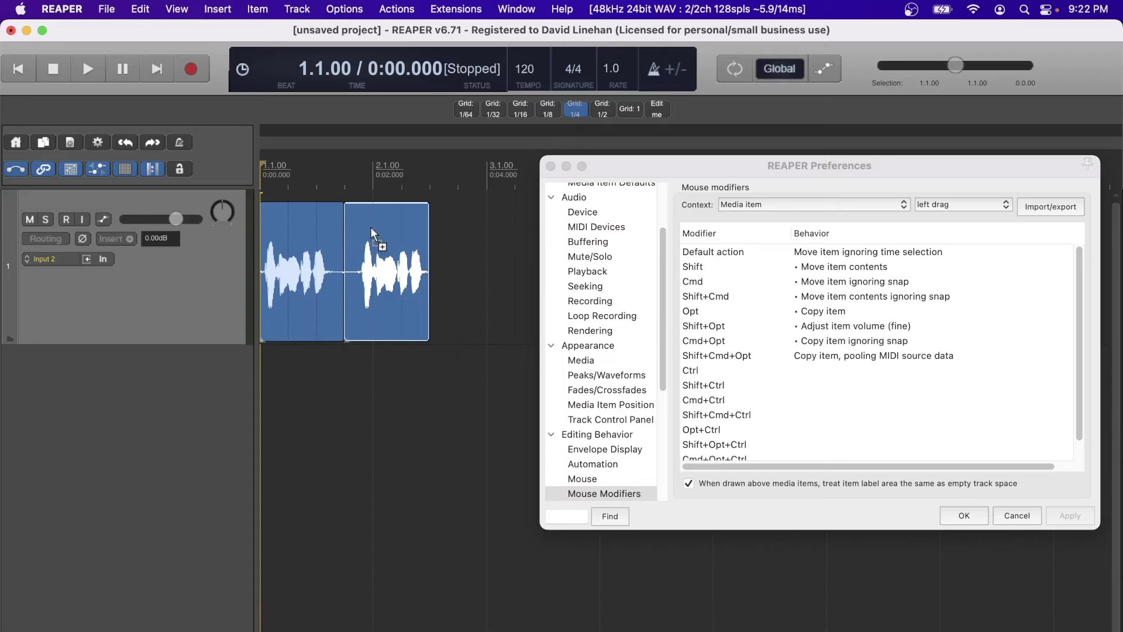
pyautogui.moveTo(370, 226); pyautogui.dragTo(468, 222)
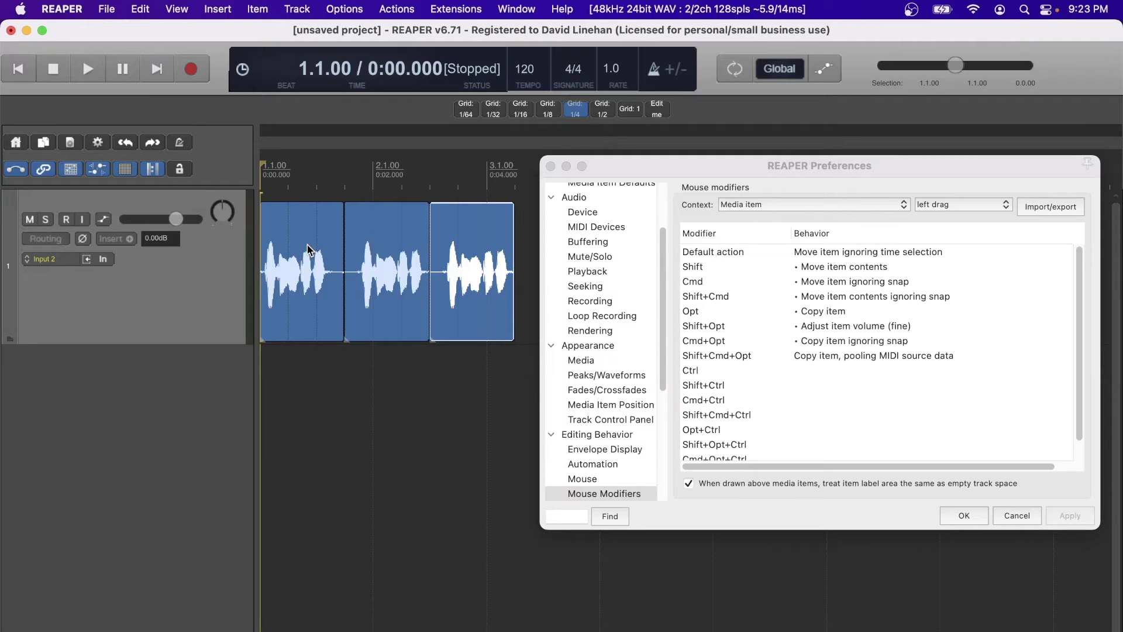
# - Delete the copied items and drag the remaining item later, to about 1.3.61
pyautogui.press('Delete')
pyautogui.click(406, 231)
pyautogui.press('Delete')
pyautogui.moveTo(276, 229); pyautogui.dragTo(386, 223)
pyautogui.scroll(3, 387, 224)
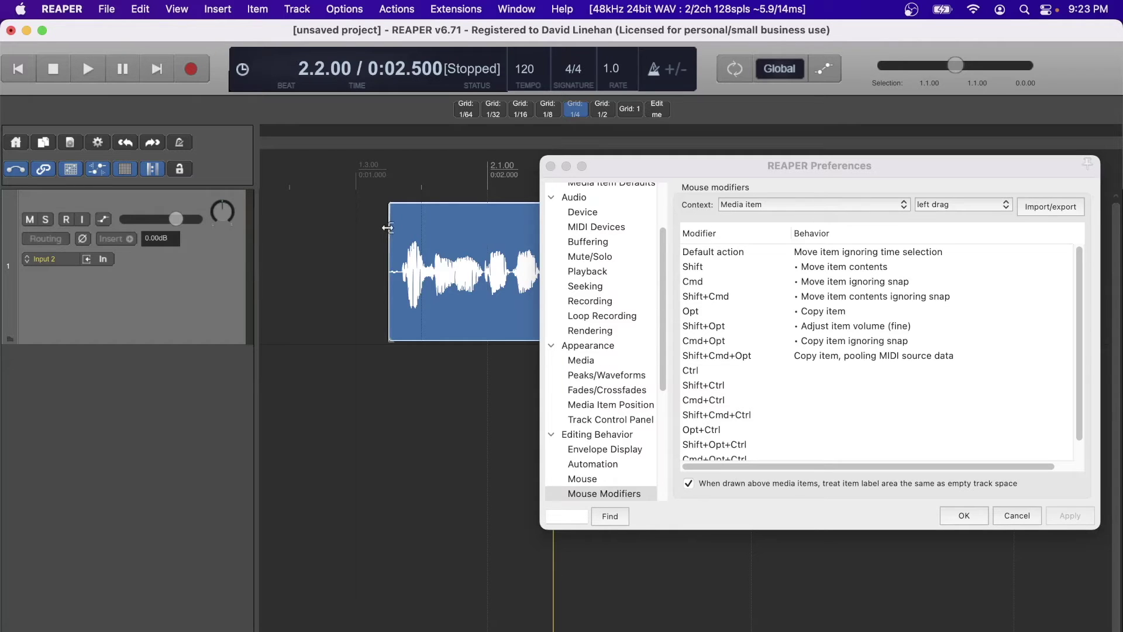
# - Switch the mouse context to Media item edge, trim the item's start, and move it to 1.2.00
pyautogui.click(736, 206)
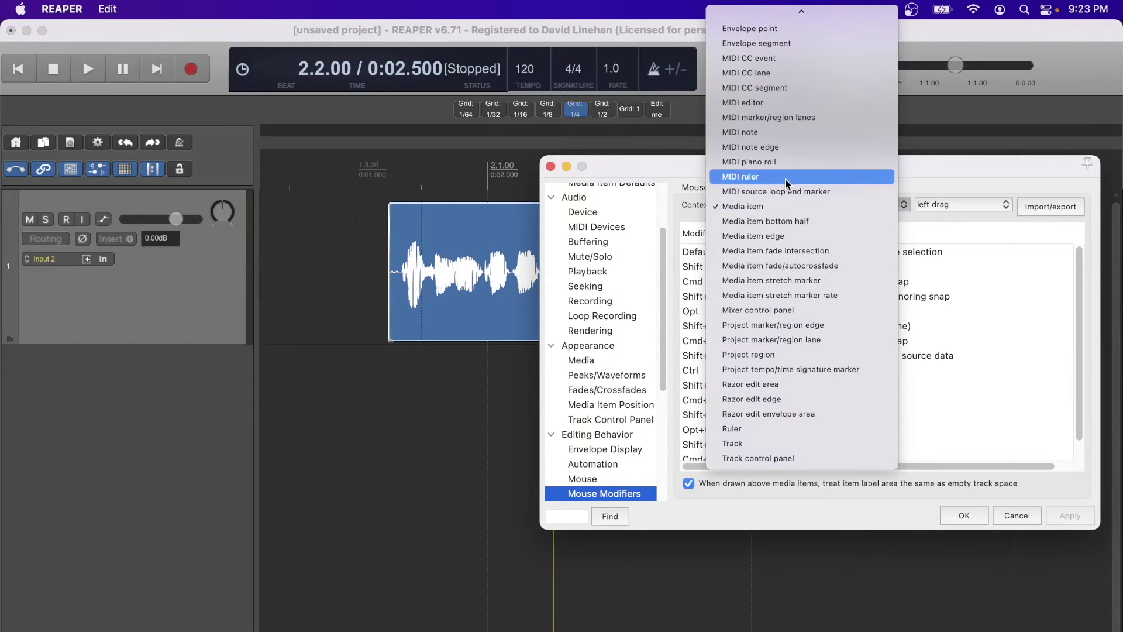
pyautogui.click(787, 237)
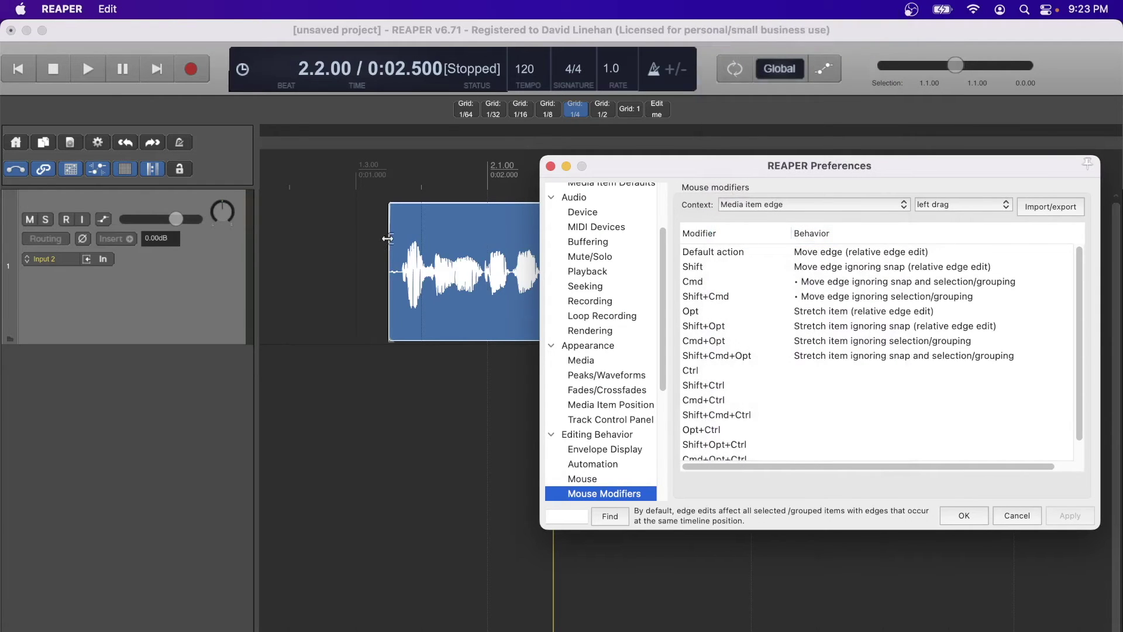
pyautogui.moveTo(387, 239); pyautogui.dragTo(291, 236)
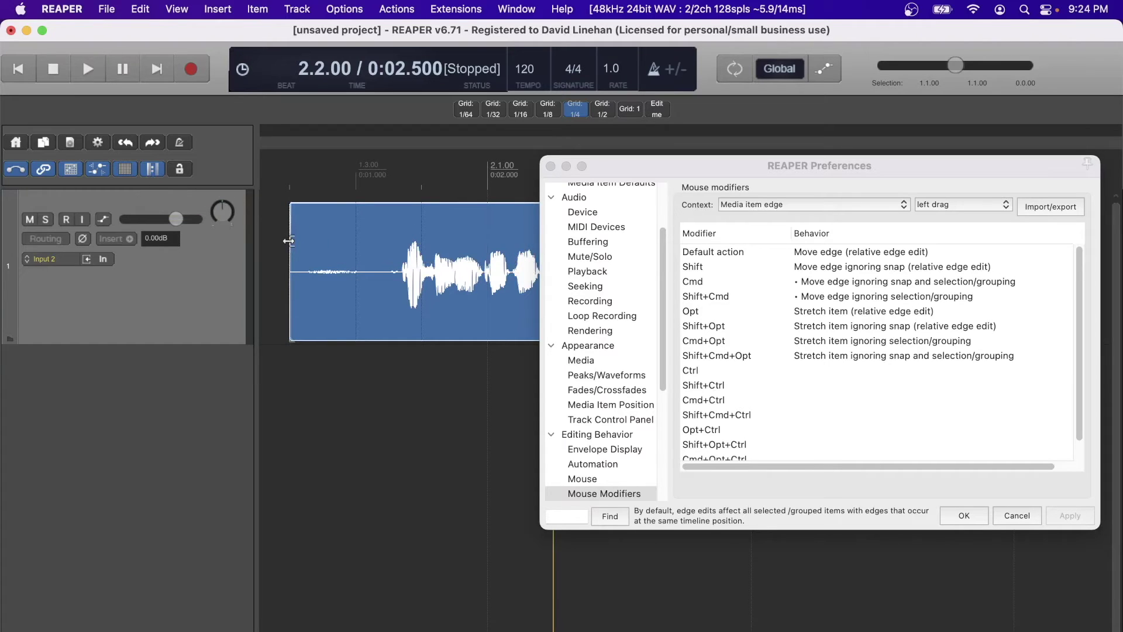
pyautogui.moveTo(289, 242); pyautogui.dragTo(398, 230)
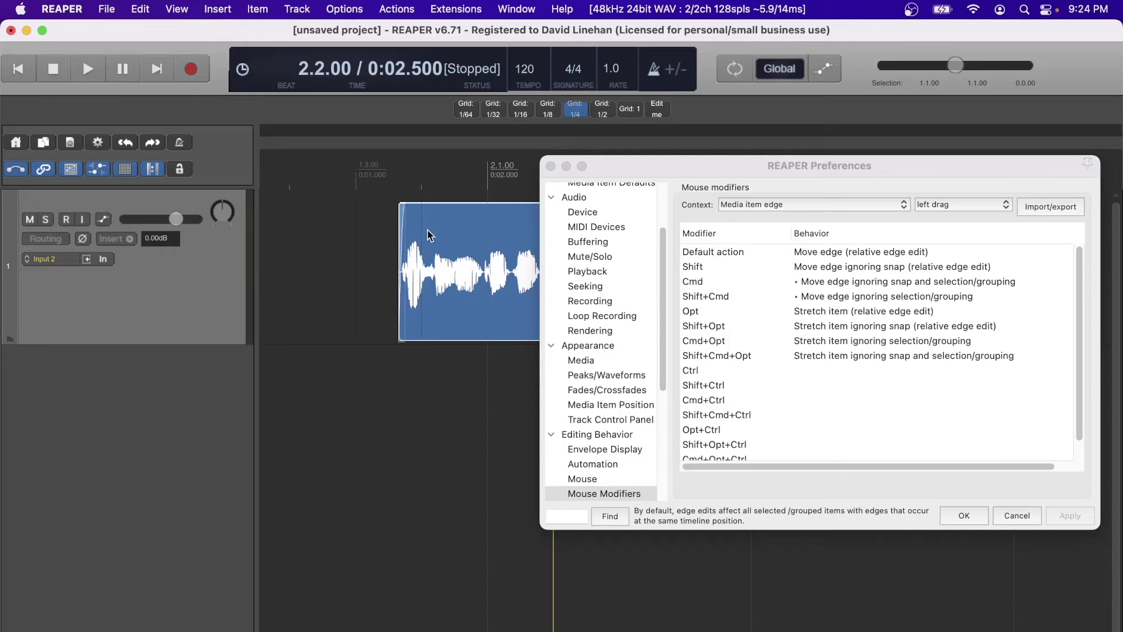
pyautogui.moveTo(402, 228); pyautogui.dragTo(293, 228)
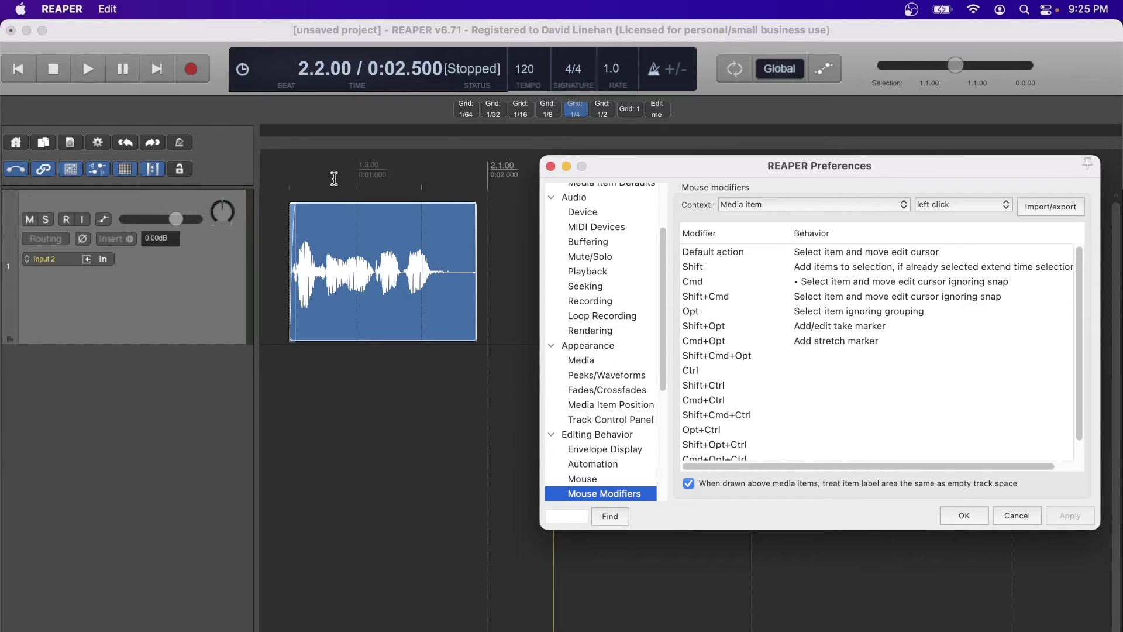
# - Move the edit cursor across the item to 1.3.00, 1.4.00, 1.2.00 and finally 1.3.73
pyautogui.click(338, 222)
pyautogui.click(419, 226)
pyautogui.click(356, 221)
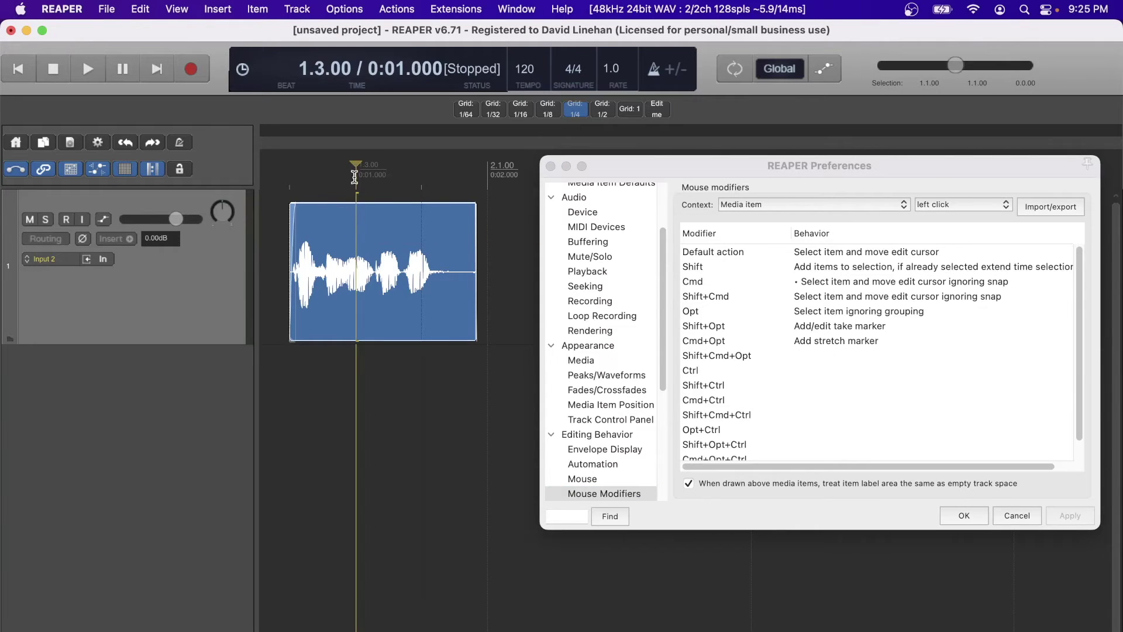
pyautogui.click(422, 219)
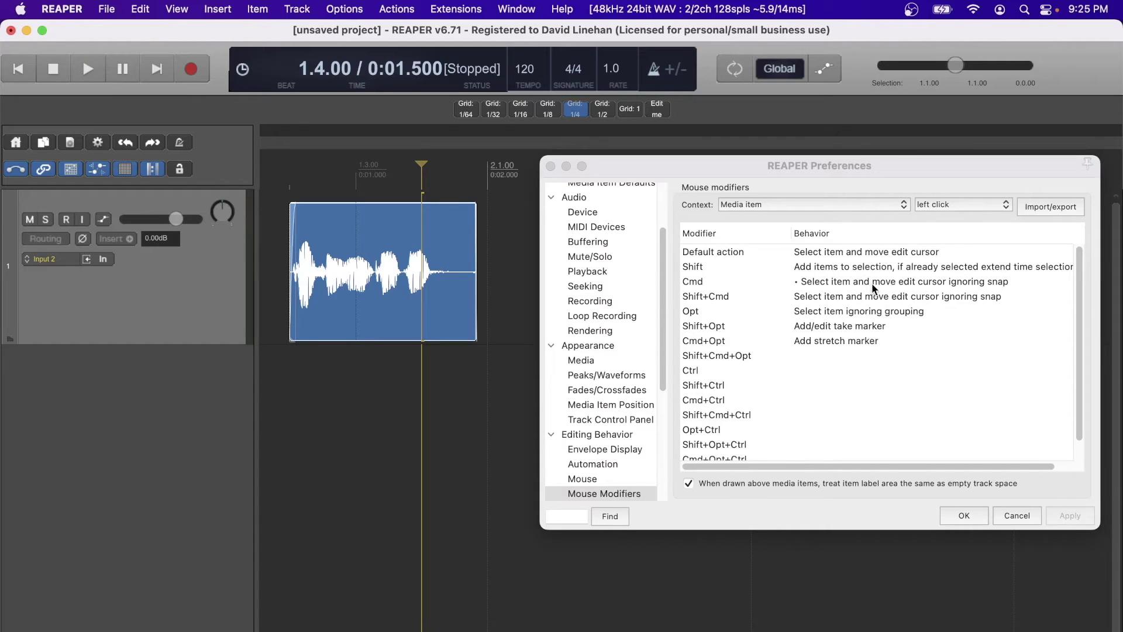
pyautogui.click(441, 221)
pyautogui.scroll(5, 409, 257)
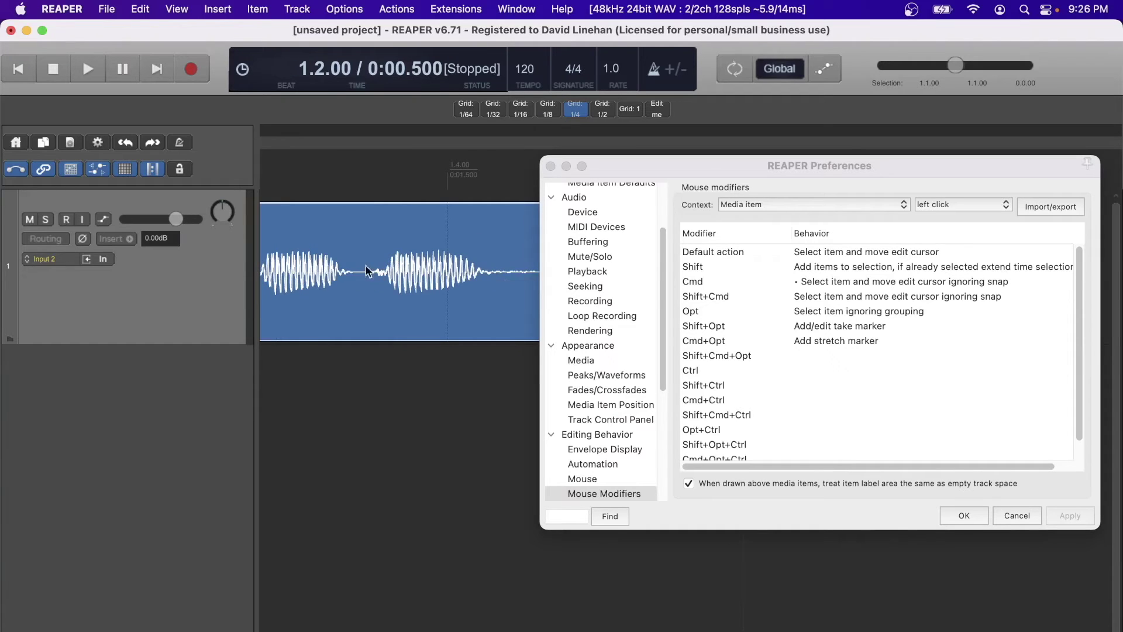
pyautogui.click(365, 248)
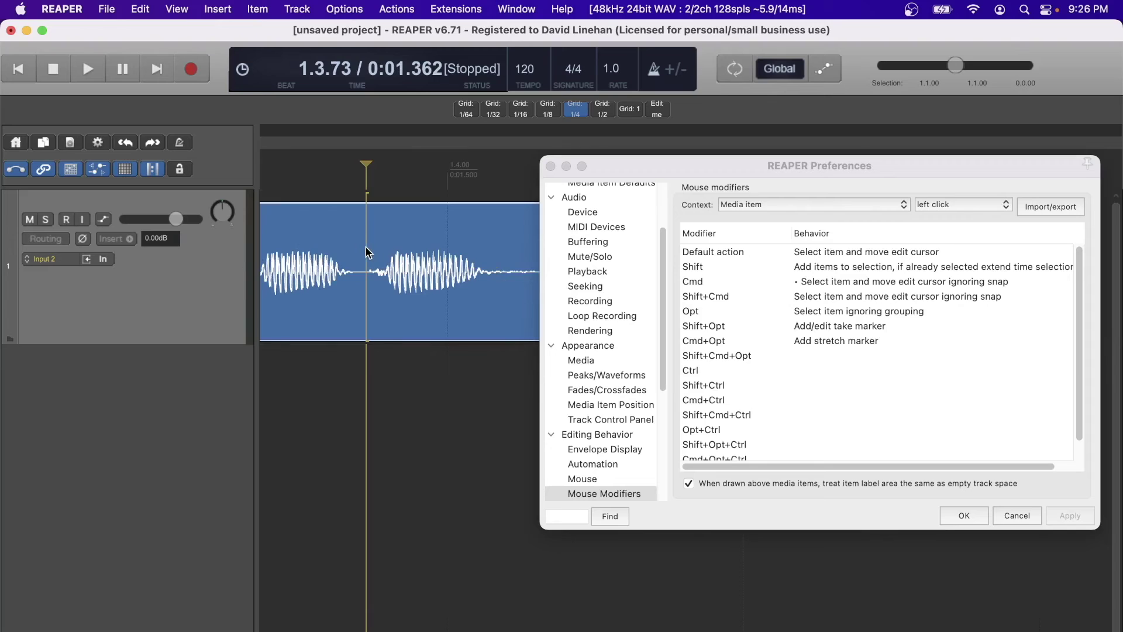
pyautogui.scroll(-1, 396, 231)
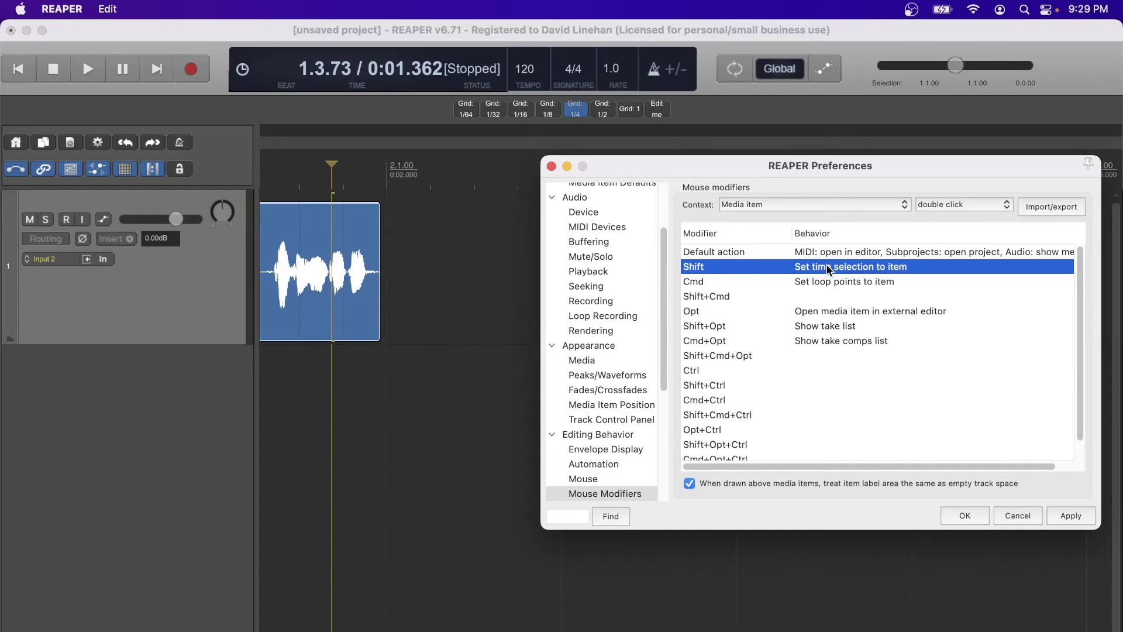
# - Try Set loop points to item for Shift double-click, restore Set time selection to item, and close Preferences
pyautogui.doubleClick(829, 269)
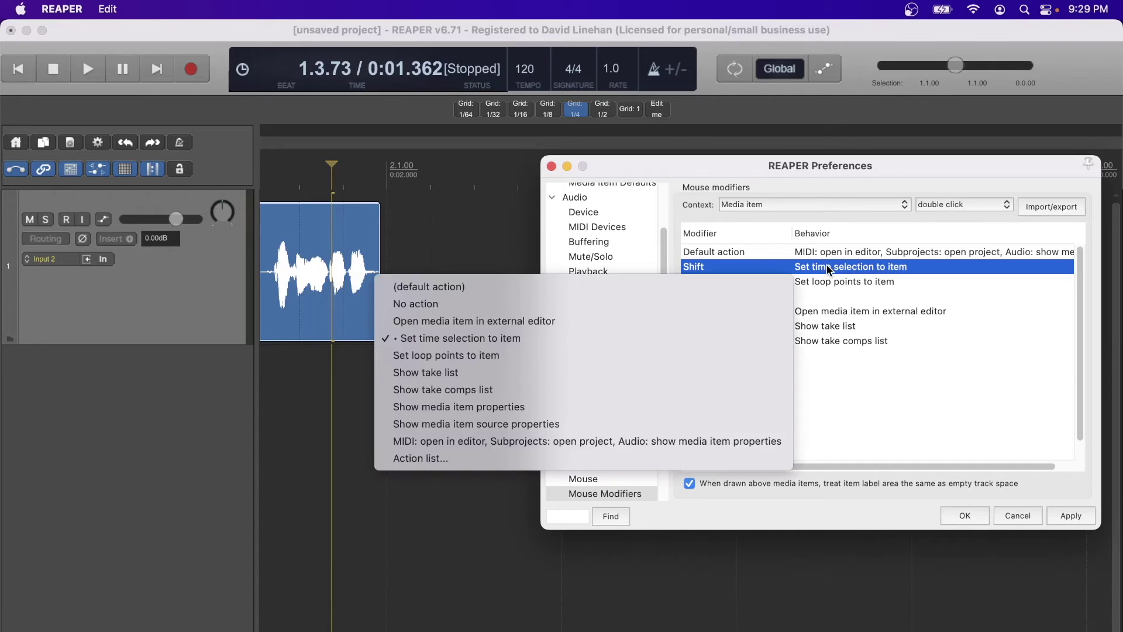
pyautogui.click(458, 357)
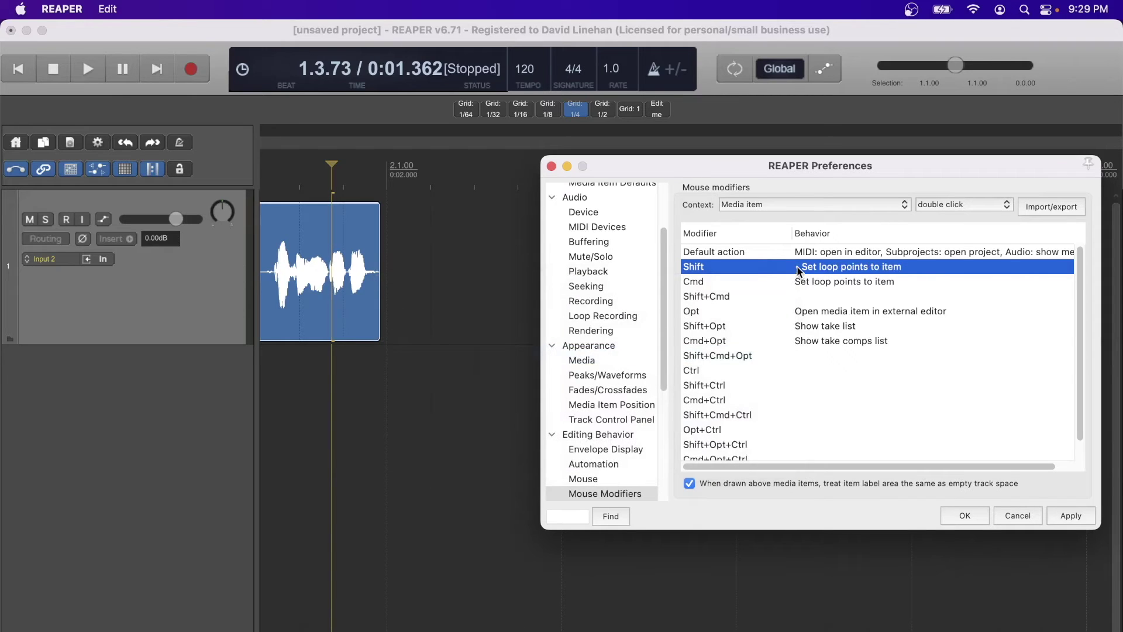
pyautogui.doubleClick(826, 267)
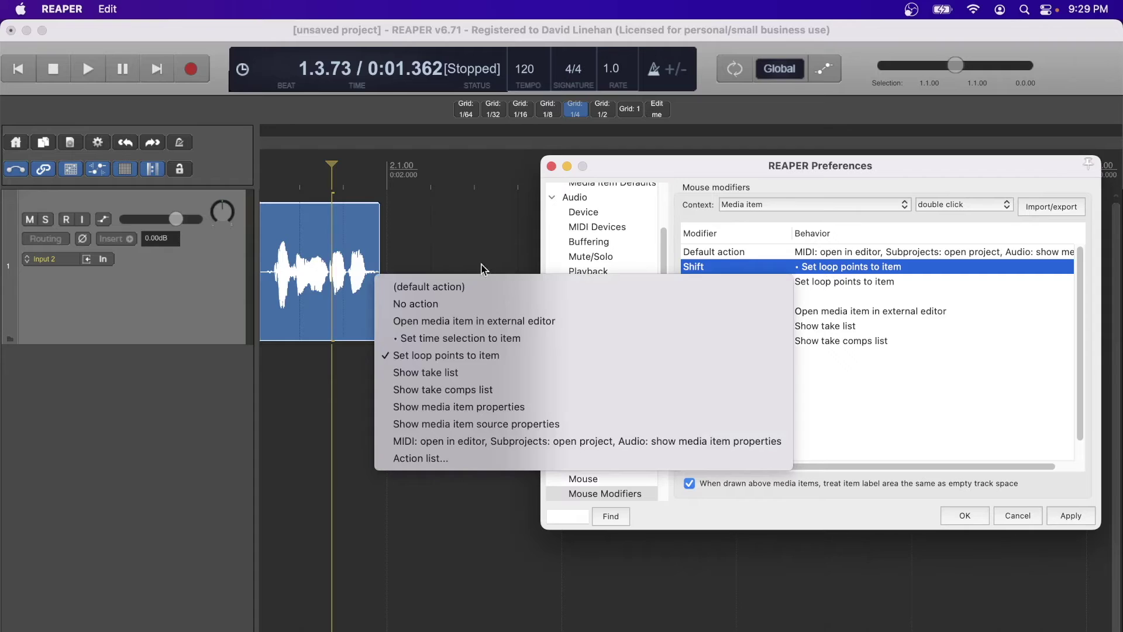
pyautogui.click(403, 338)
pyautogui.press('Return')
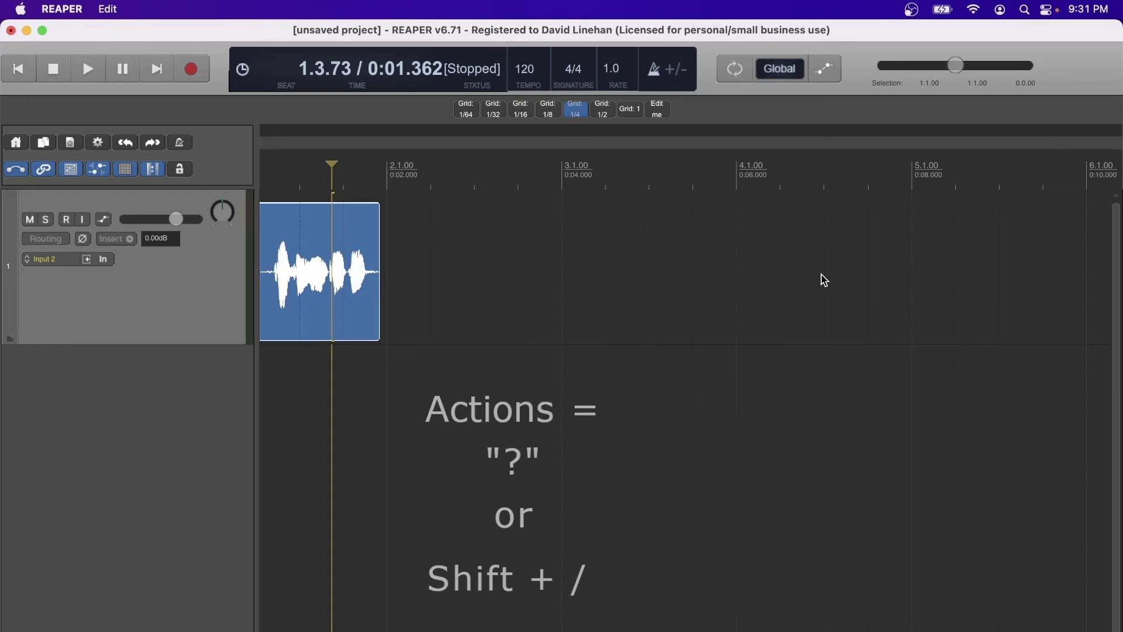
# - Open the Actions list and browse entries such as Arm next action and Prompt to continue
pyautogui.hotkey('shift', '/')
pyautogui.click(773, 237)
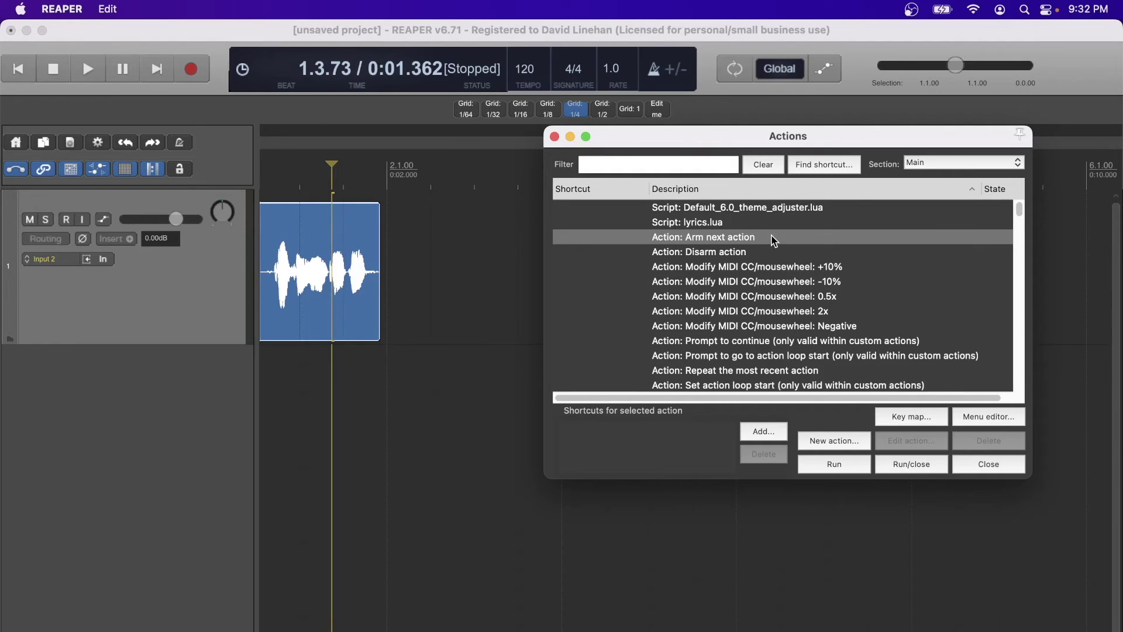
pyautogui.click(737, 283)
pyautogui.click(702, 339)
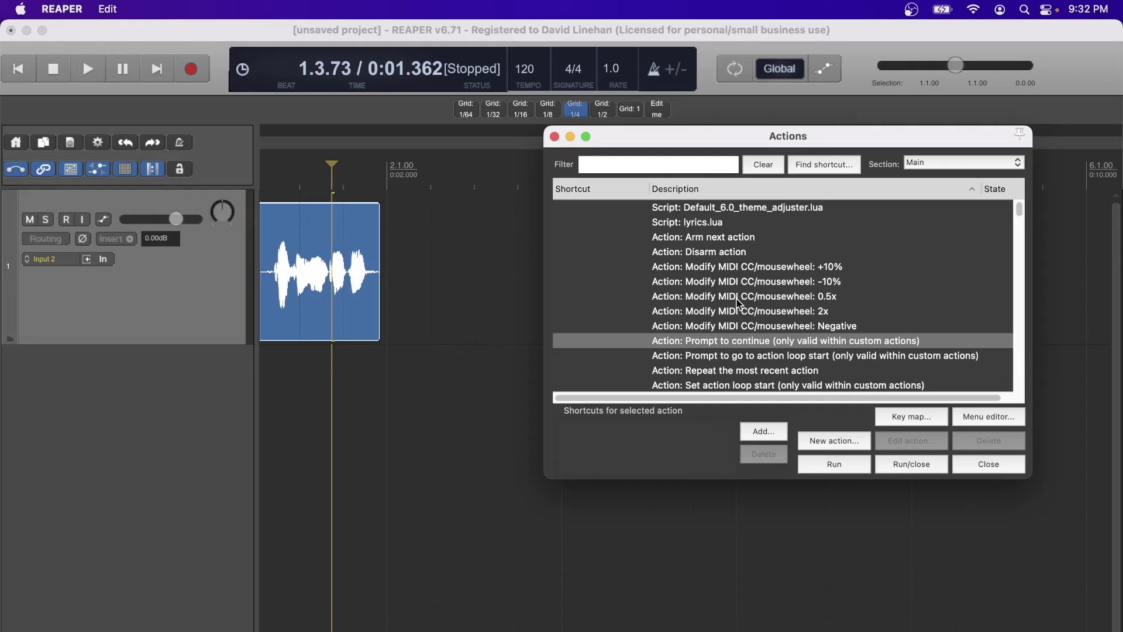
# - Filter actions by 'split' and select Item: Split items at edit or play cursor
pyautogui.click(632, 166)
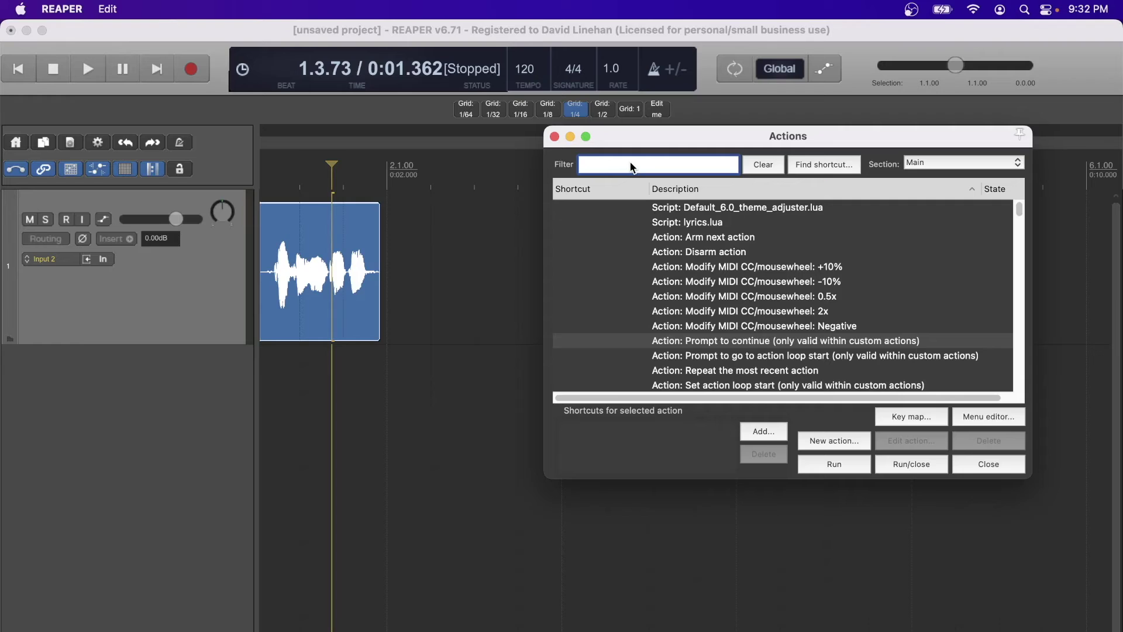
pyautogui.write('split')
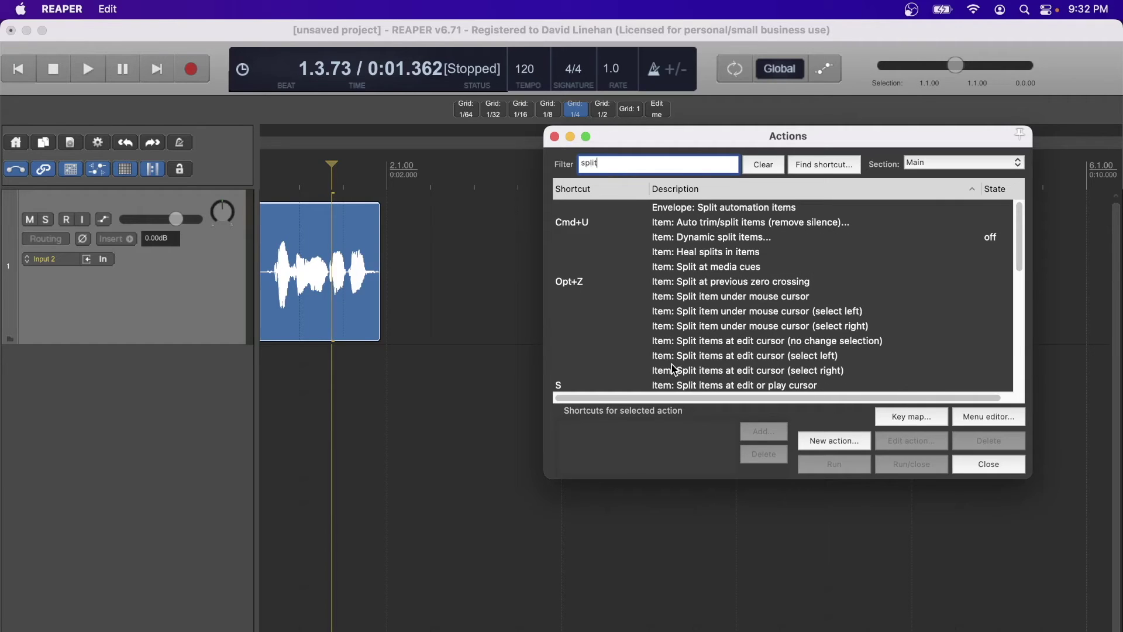
pyautogui.scroll(-2, 689, 381)
pyautogui.click(709, 313)
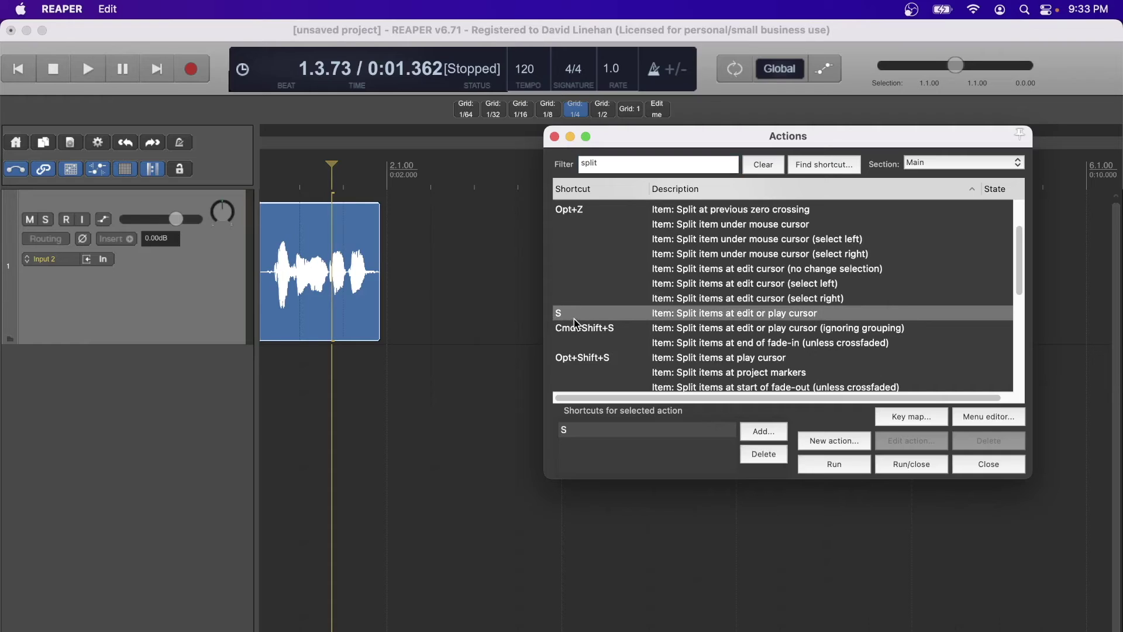
pyautogui.click(318, 232)
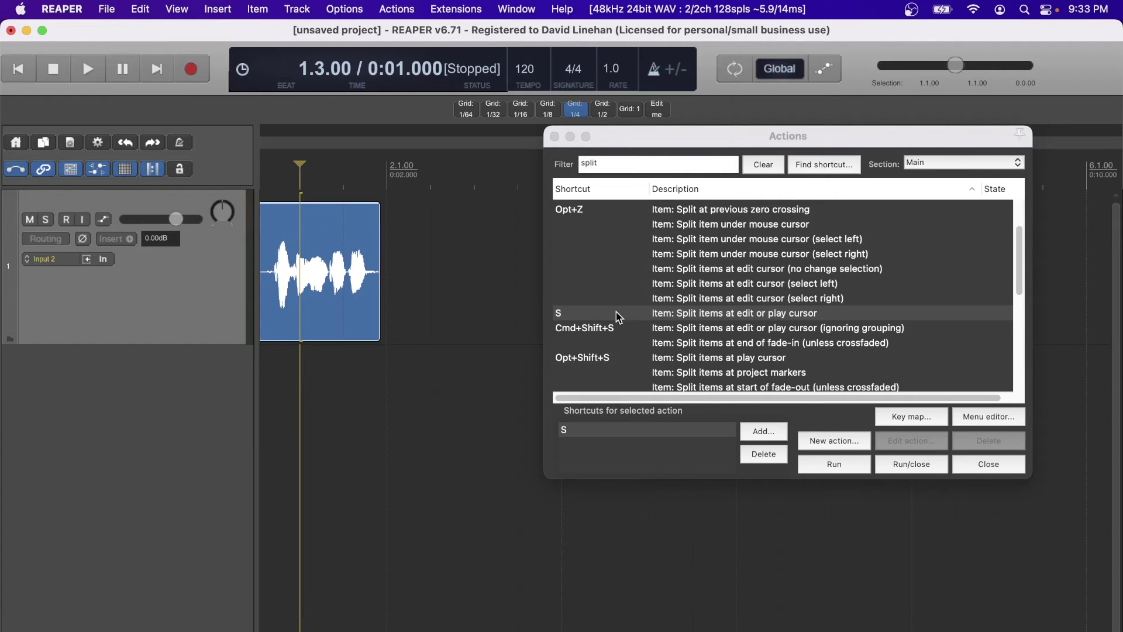
# - Add a new key shortcut to Split items at edit or play cursor, accepting the override warning
pyautogui.click(757, 431)
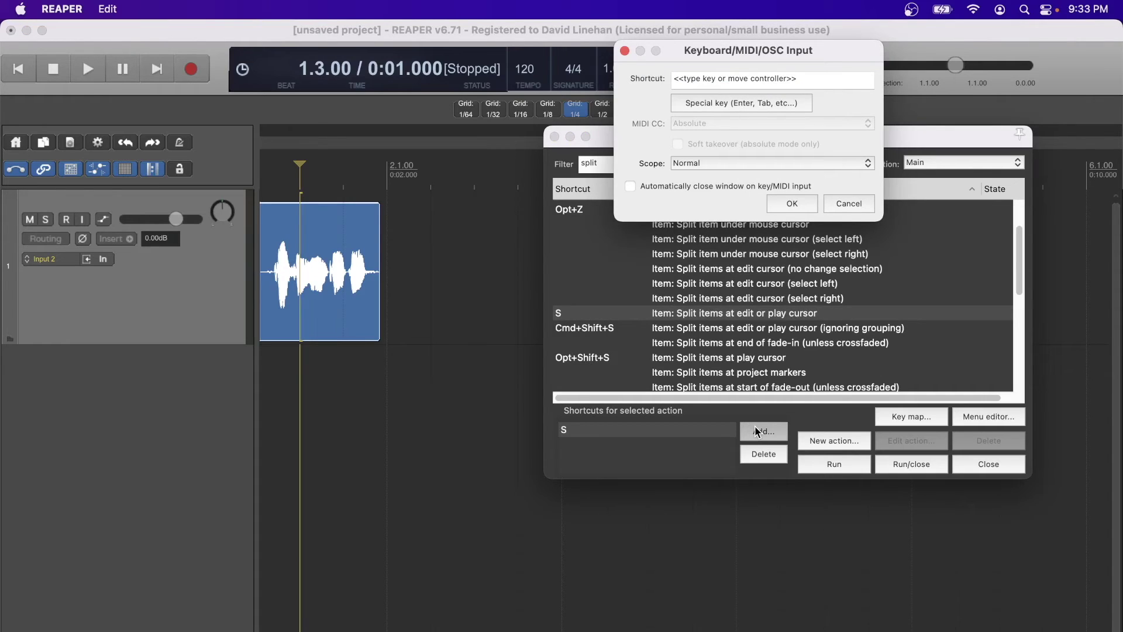
pyautogui.press('x')
pyautogui.click(792, 203)
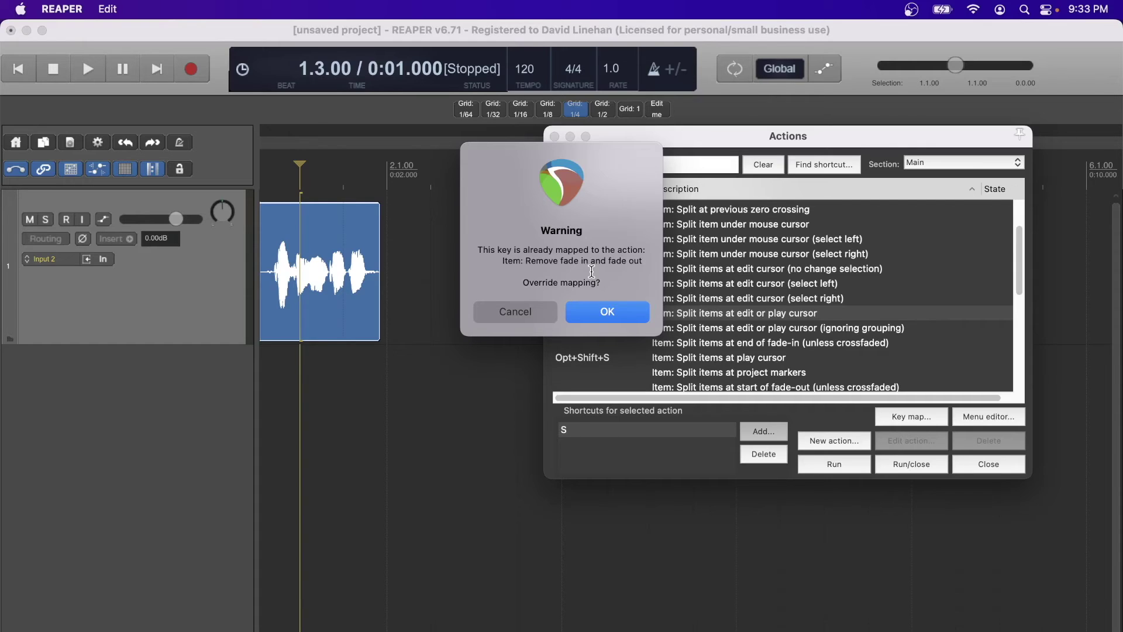
pyautogui.click(603, 311)
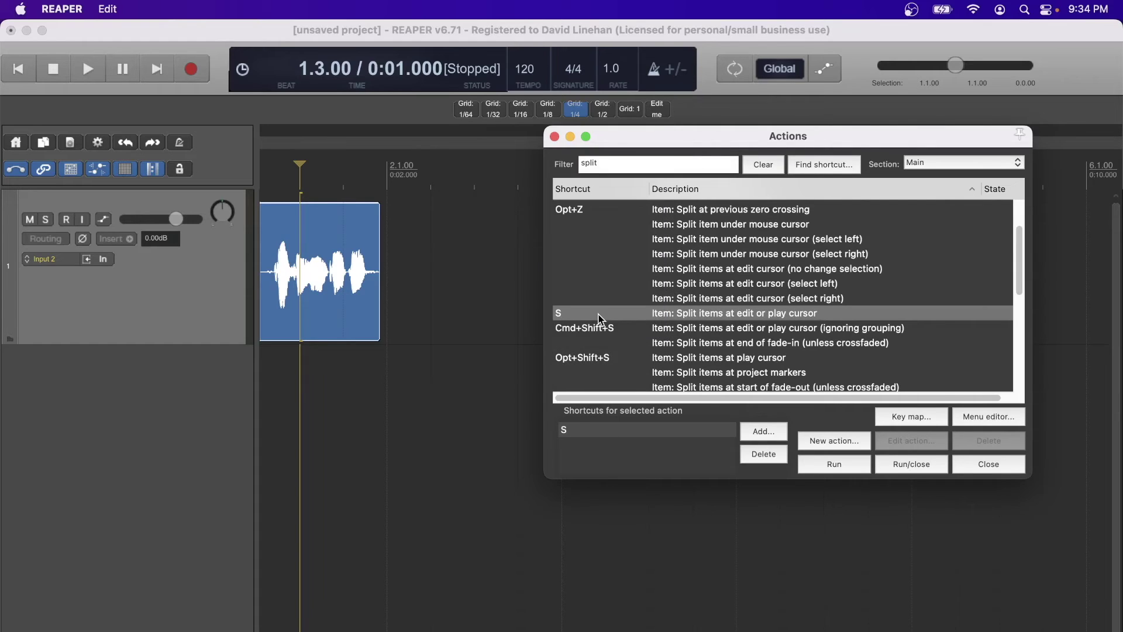
pyautogui.click(810, 170)
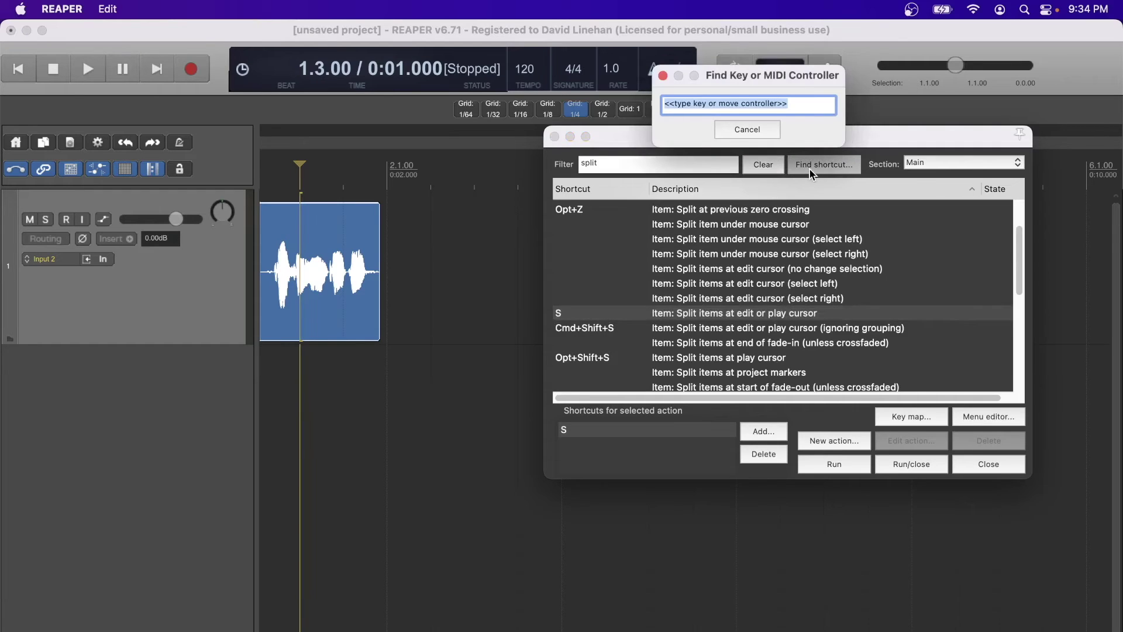
# - Look up the action bound to X, then enlarge track 1 to fill the arrange view
pyautogui.press('x')
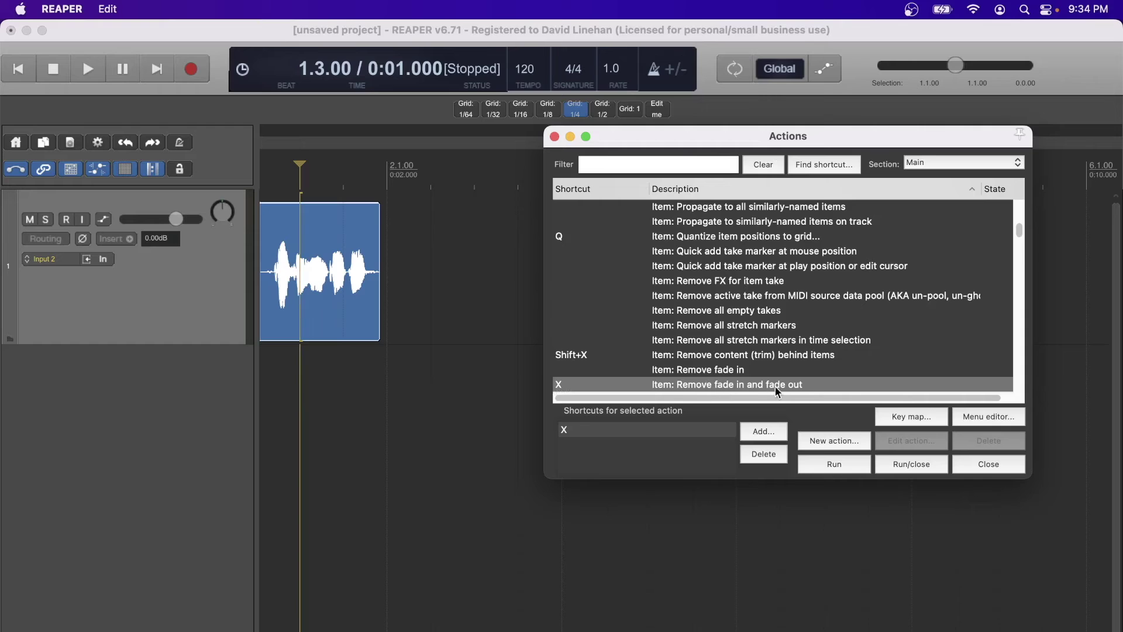
pyautogui.scroll(-1, 813, 383)
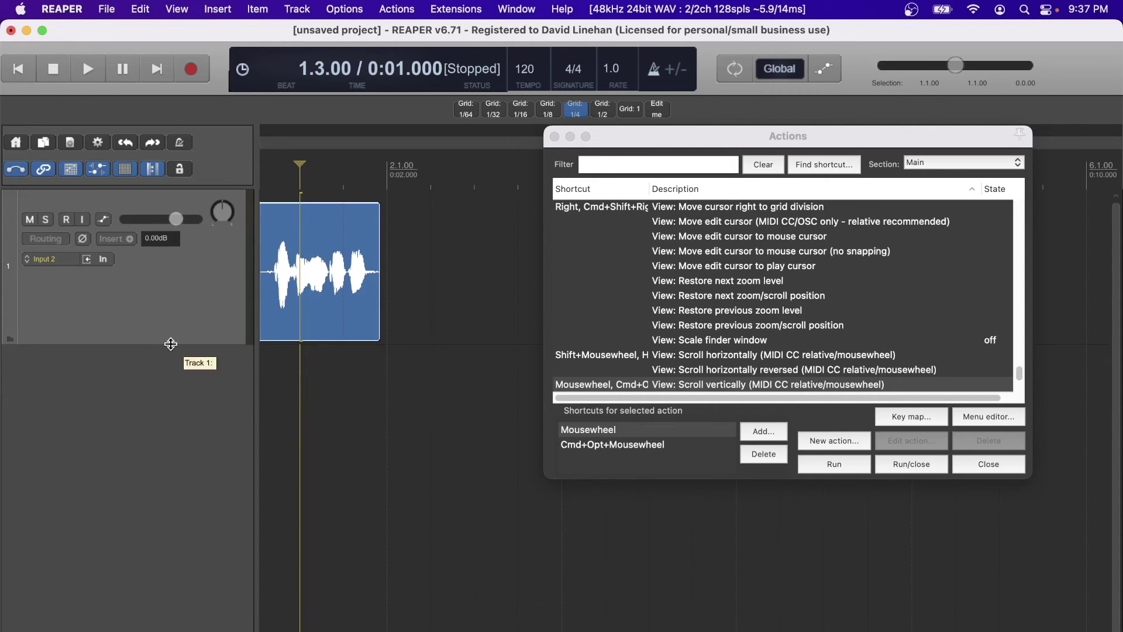
pyautogui.moveTo(170, 344); pyautogui.dragTo(176, 628)
# - Scroll the Actions list and select View: Scroll horizontally (MIDI CC relative/mousewheel) to see its shortcuts
pyautogui.scroll(-3, 358, 325)
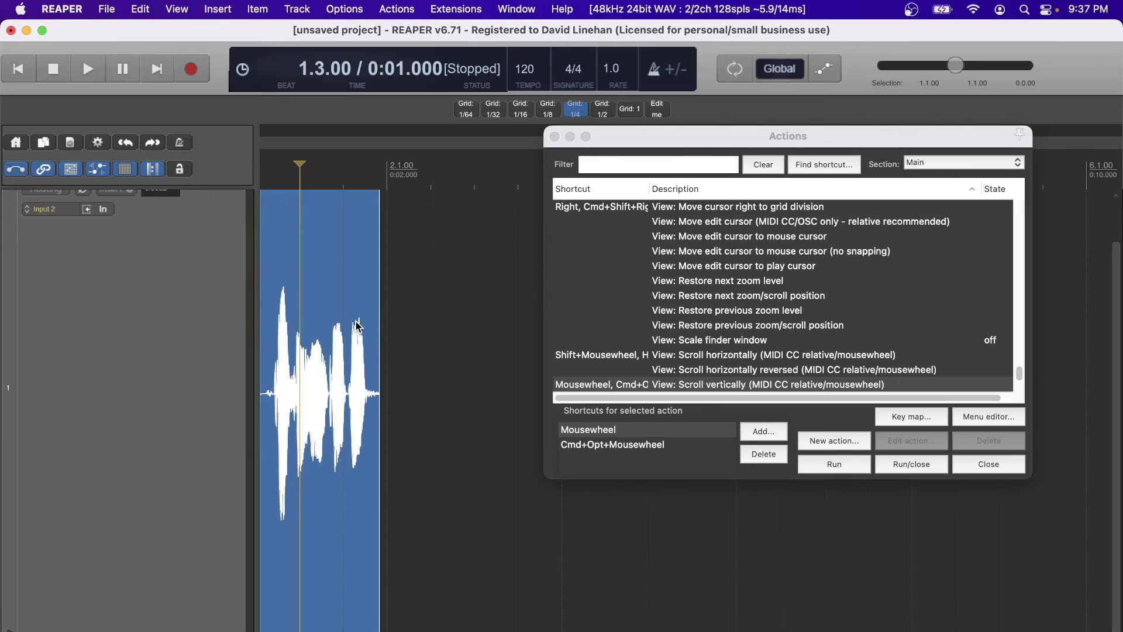
pyautogui.scroll(3, 358, 325)
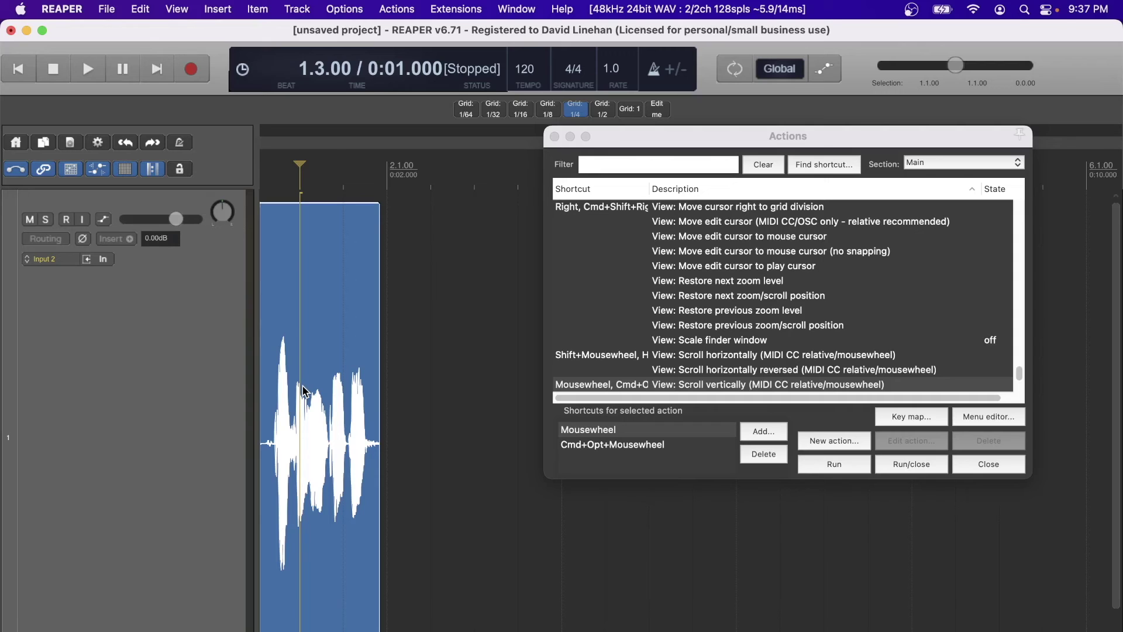
pyautogui.scroll(5, 331, 374)
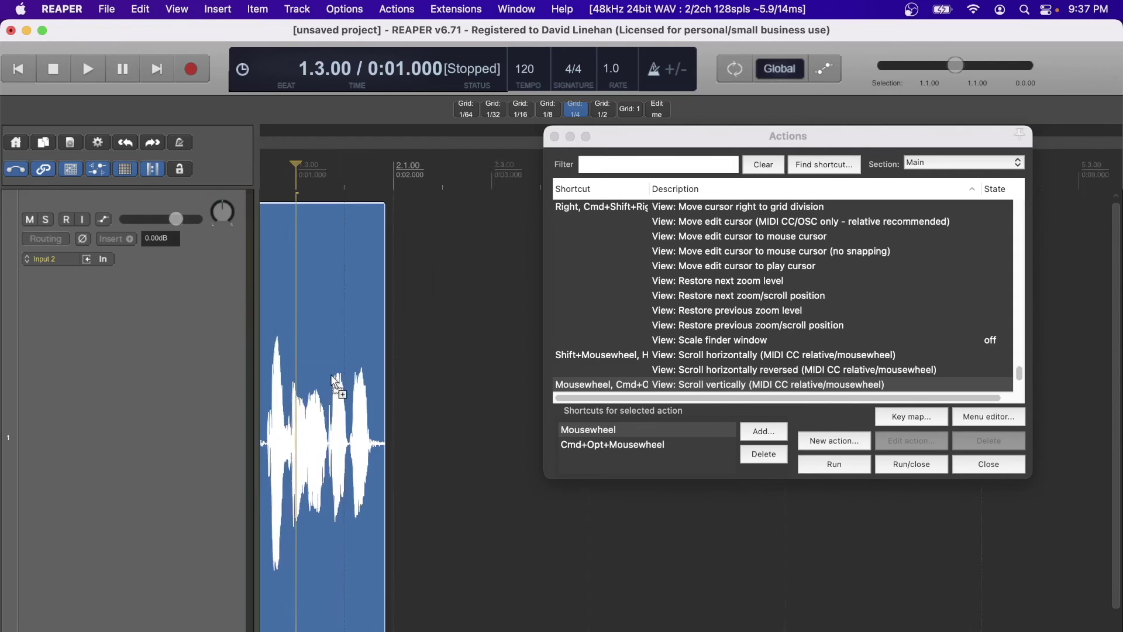
pyautogui.scroll(-3, 331, 374)
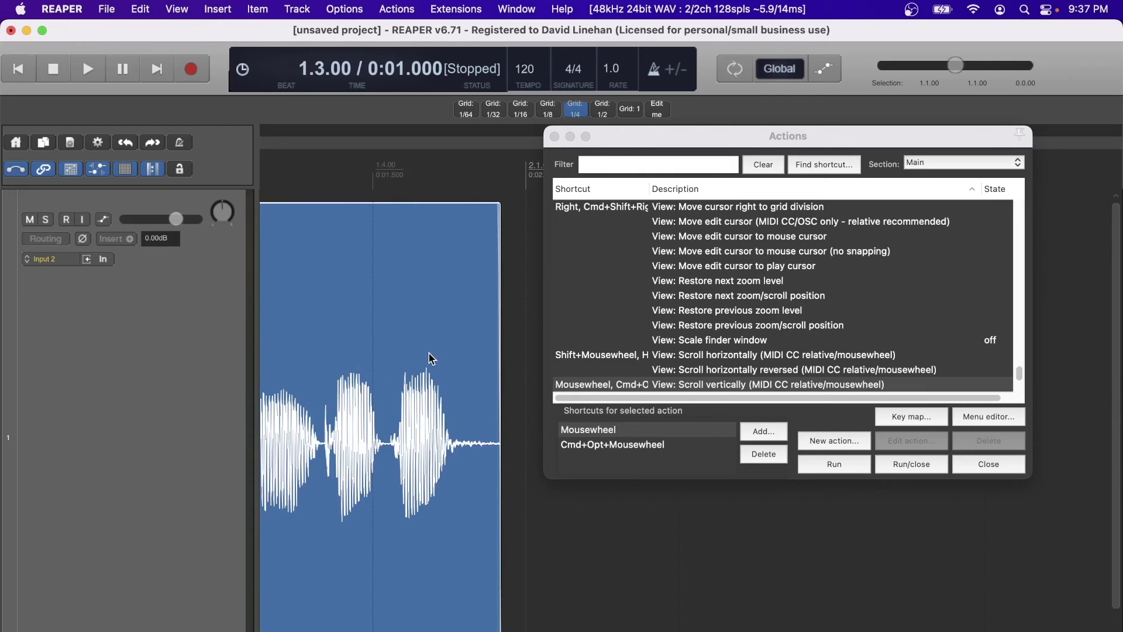
pyautogui.scroll(5, 436, 359)
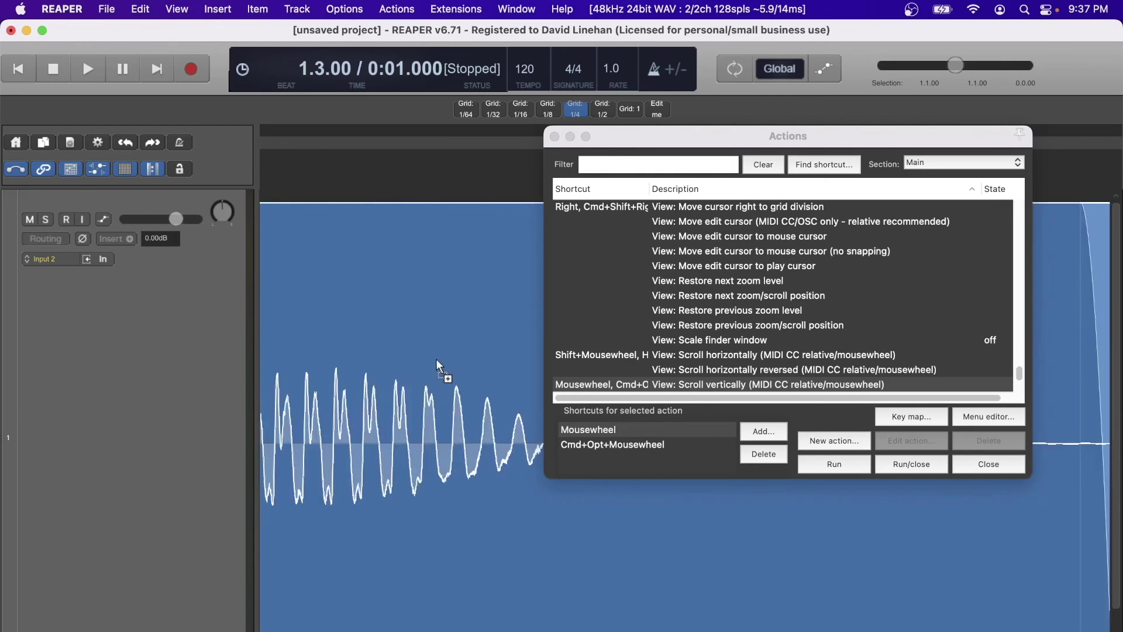
pyautogui.scroll(-5, 437, 359)
pyautogui.click(713, 355)
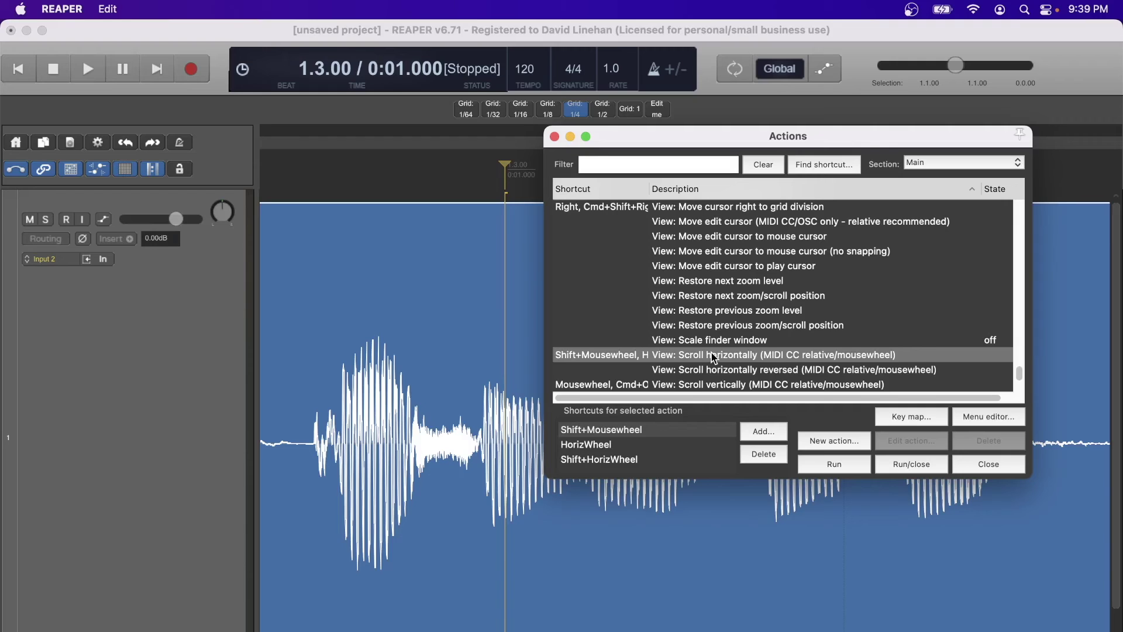
pyautogui.click(821, 166)
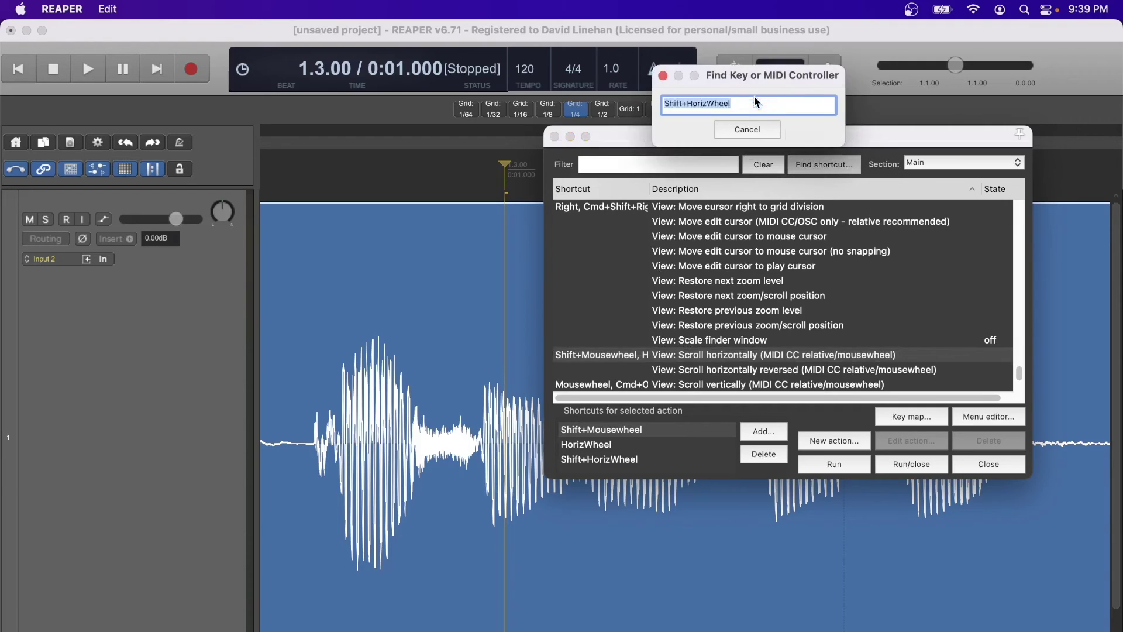
pyautogui.press('Escape')
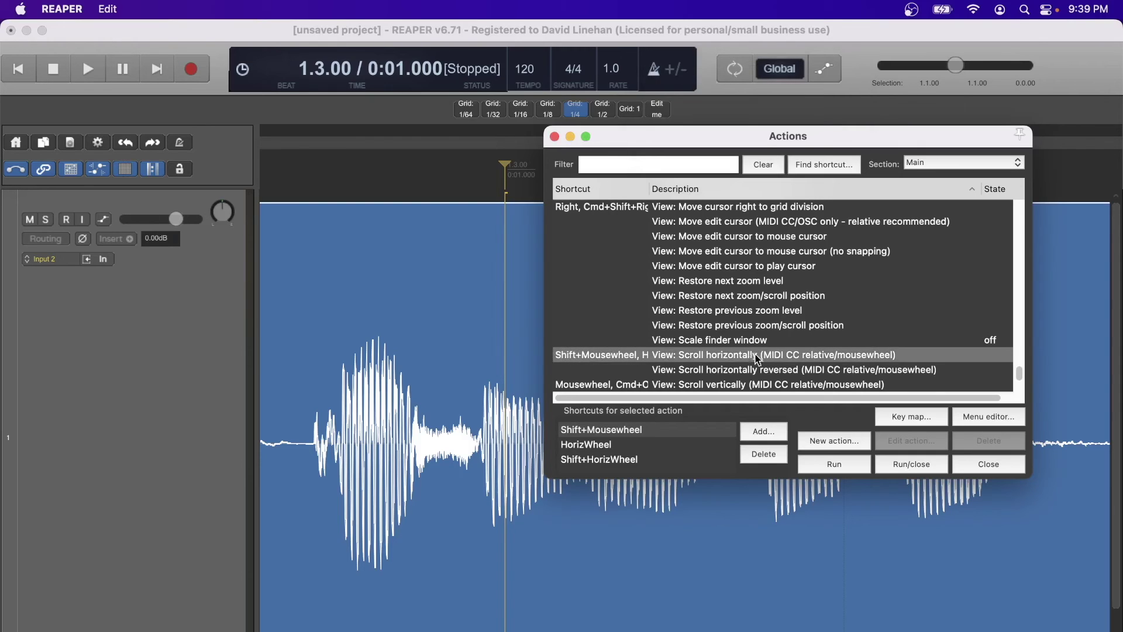
pyautogui.hscroll(-2, 410, 322)
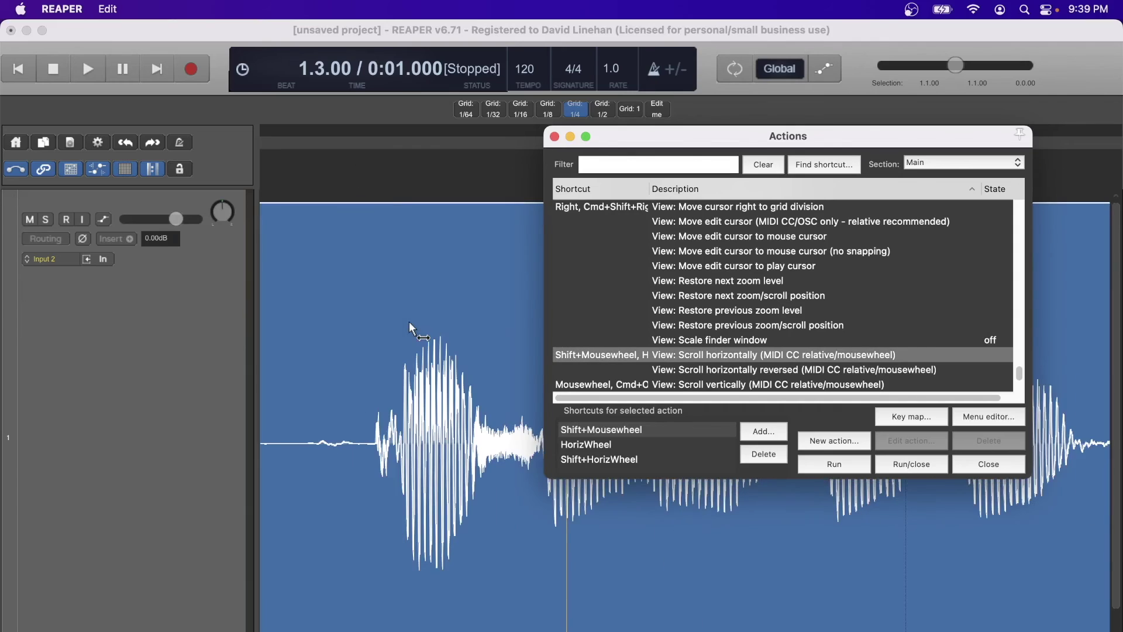
pyautogui.hscroll(4, 410, 327)
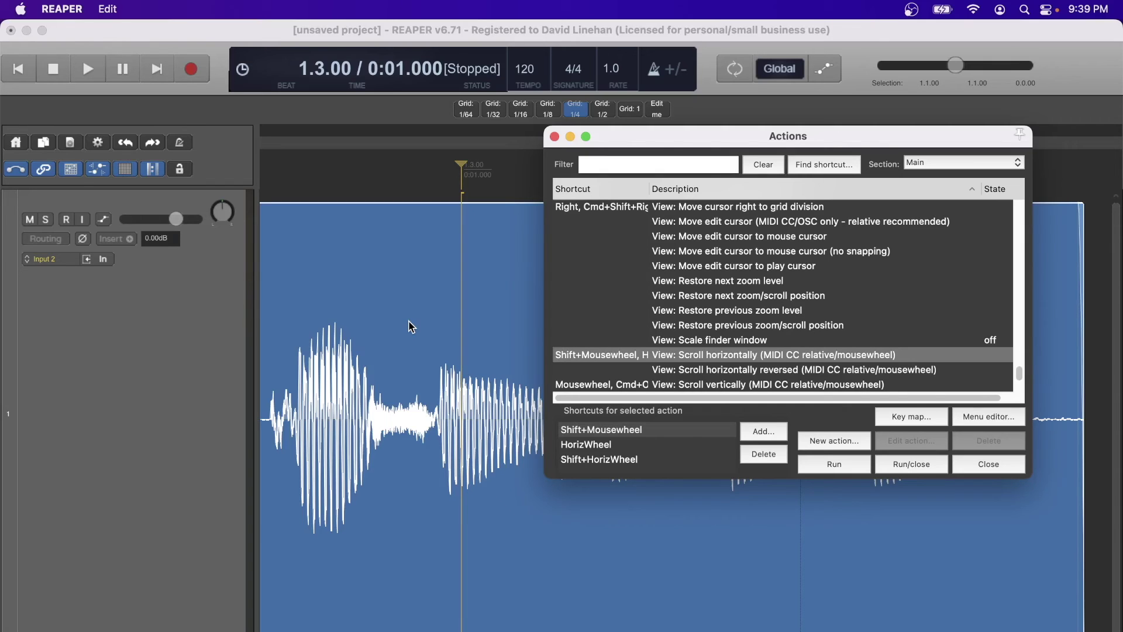
pyautogui.scroll(-5, 411, 327)
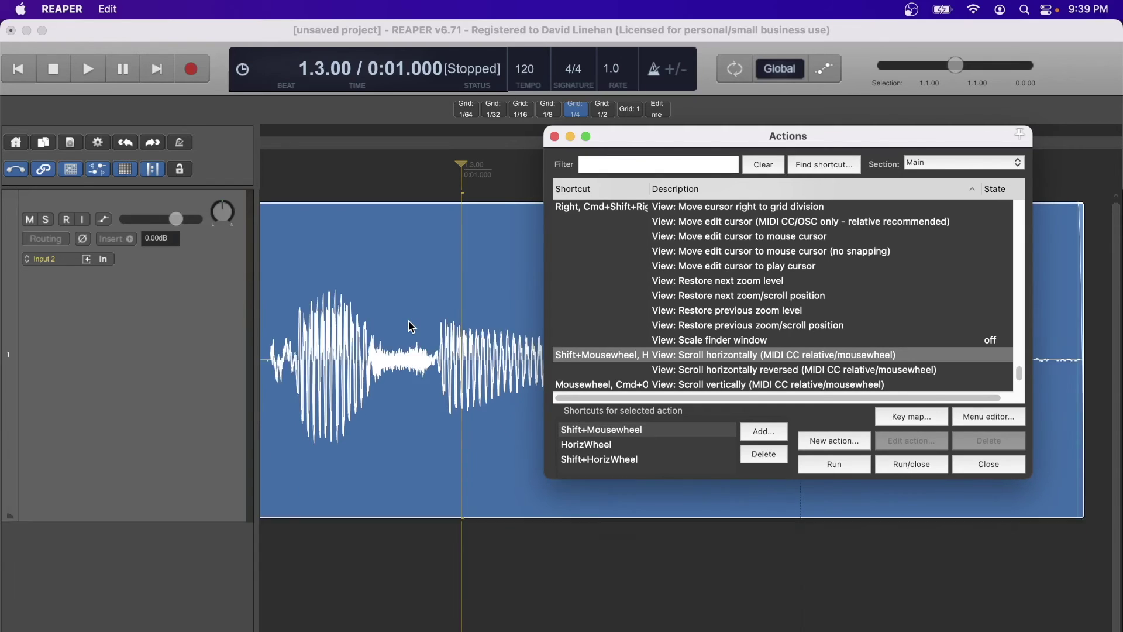
pyautogui.scroll(-4, 411, 326)
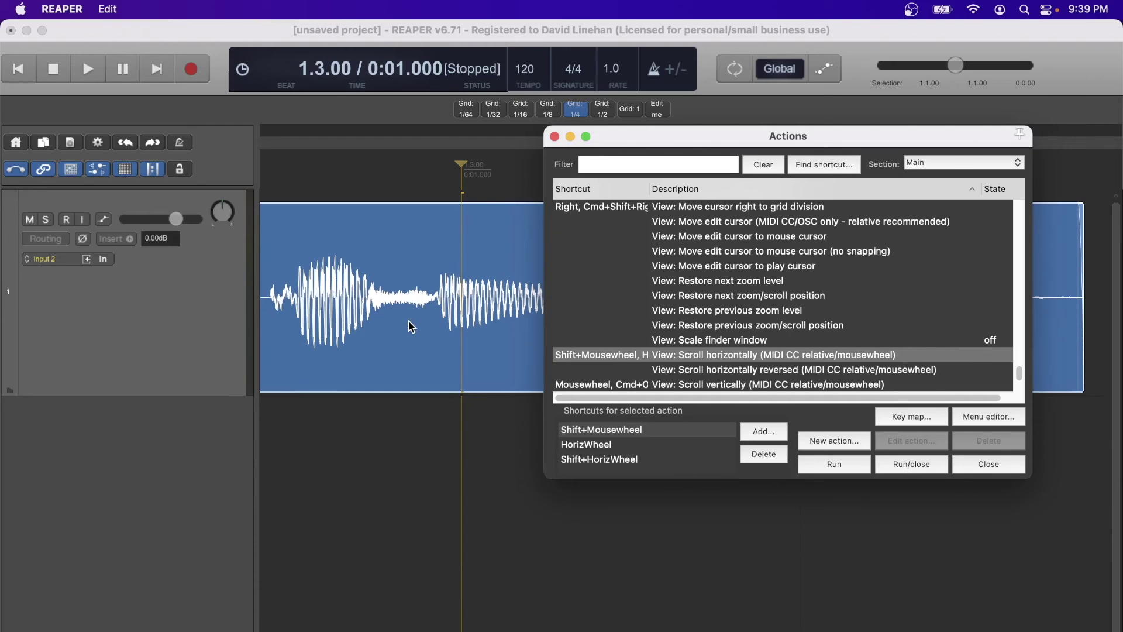
pyautogui.scroll(8, 411, 327)
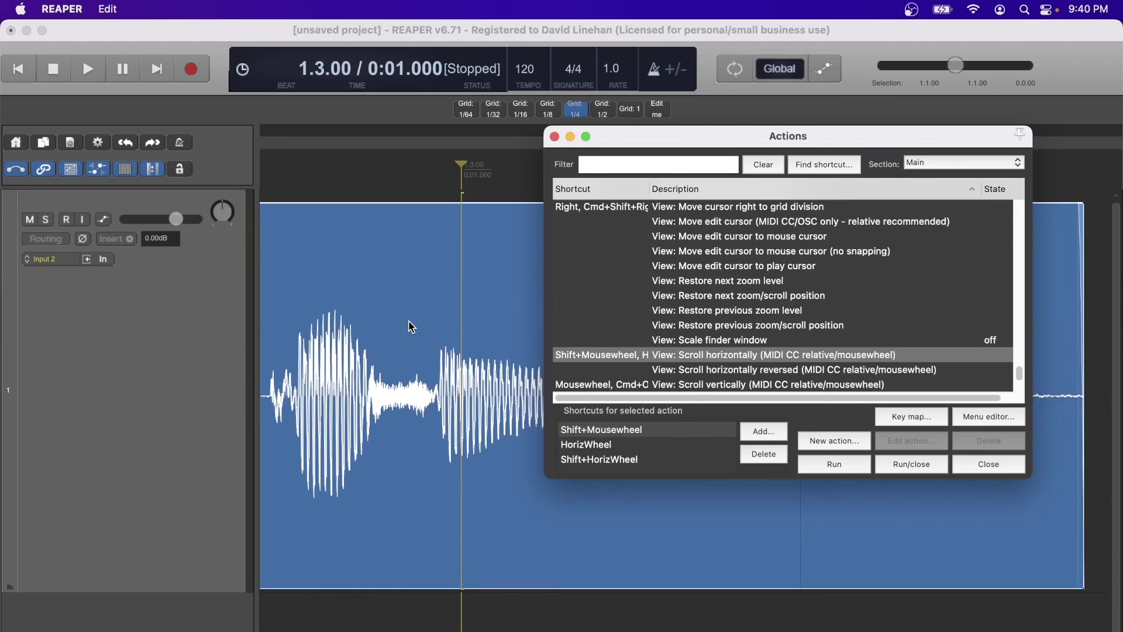
# - Add Control+Mousewheel as an extra shortcut for 'View: Zoom vertically'
pyautogui.scroll(-10, 583, 351)
pyautogui.click(583, 384)
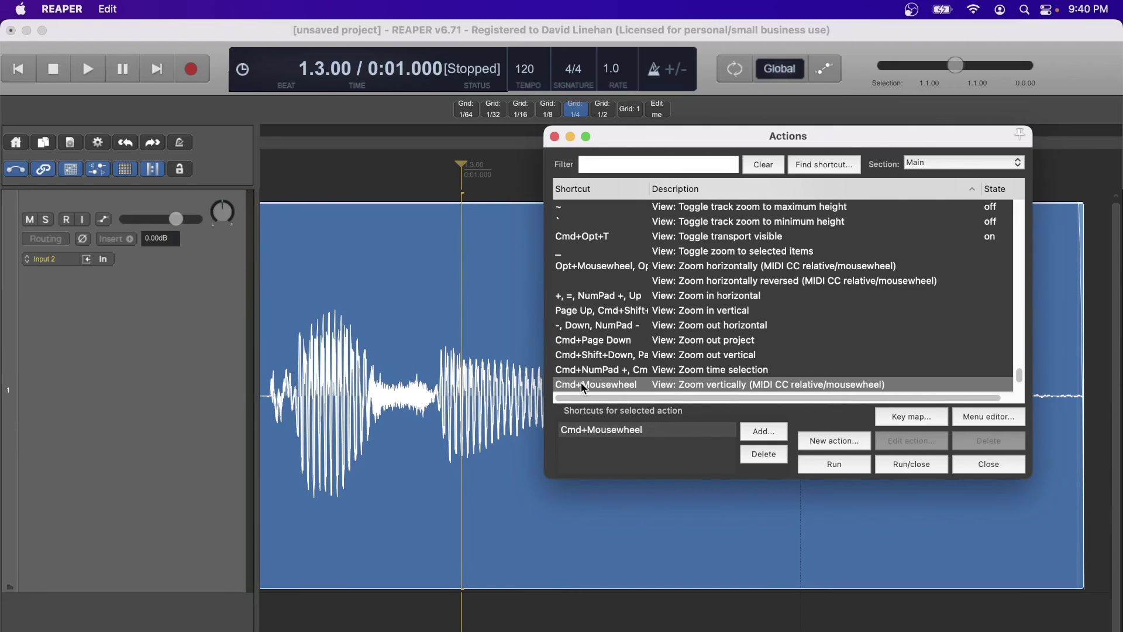
pyautogui.click(762, 433)
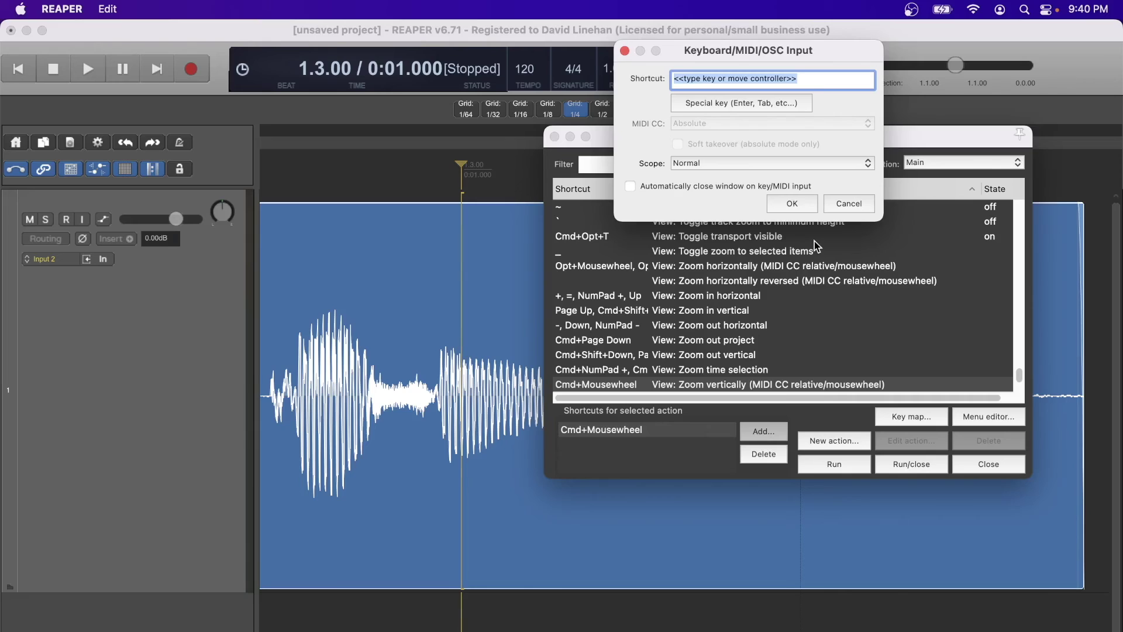
pyautogui.keyDown('ctrl'); pyautogui.scroll(1, 770, 97); pyautogui.keyUp('ctrl')
pyautogui.click(792, 203)
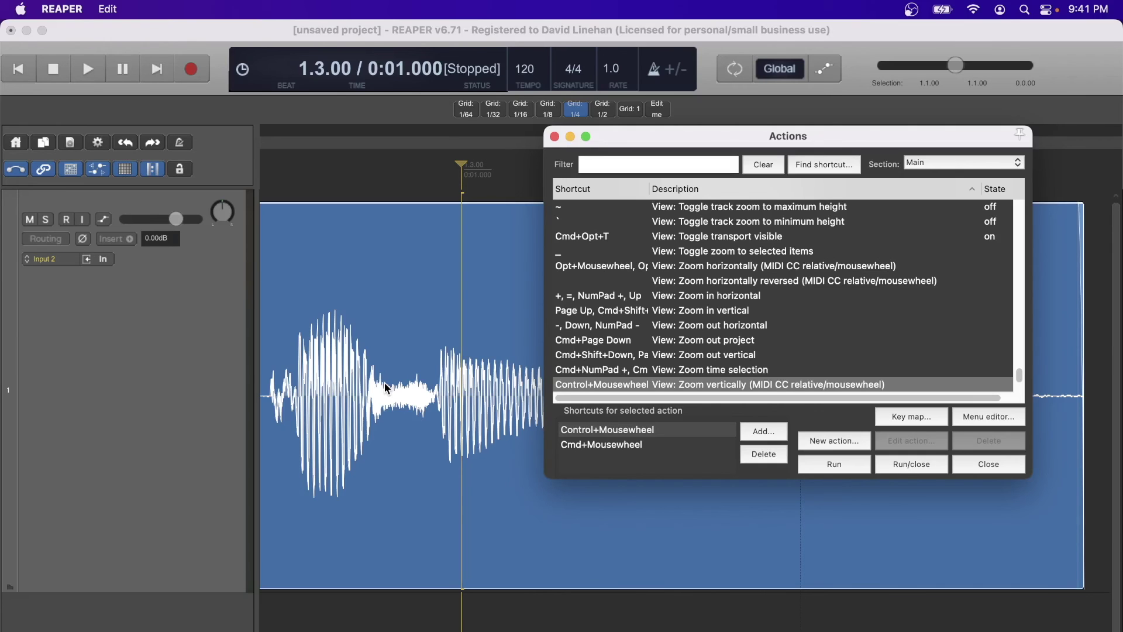
# - Shorten the track by raising its bottom edge, then start another vertical-zoom shortcut
pyautogui.moveTo(205, 589); pyautogui.dragTo(151, 355)
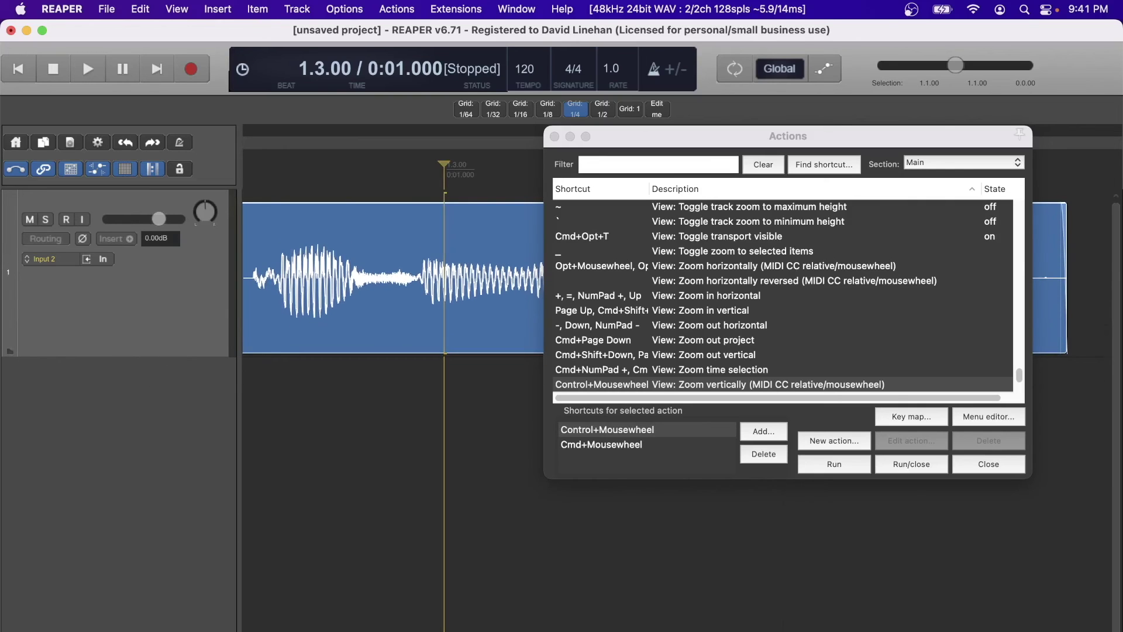
pyautogui.hscroll(3, 393, 278)
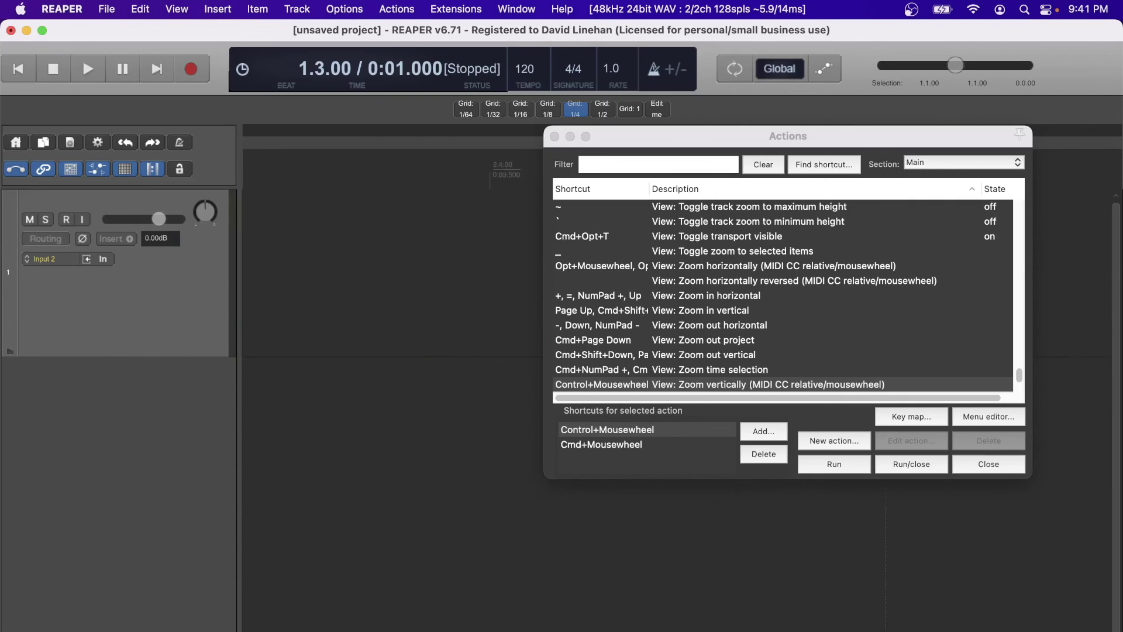
pyautogui.hscroll(-3, 393, 277)
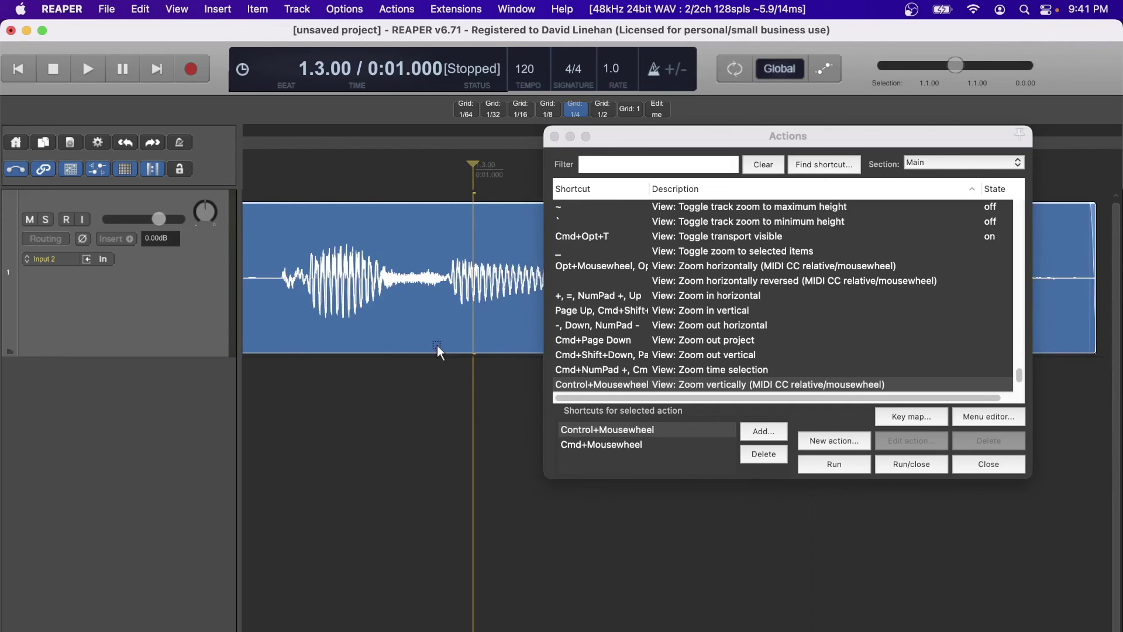
pyautogui.click(763, 432)
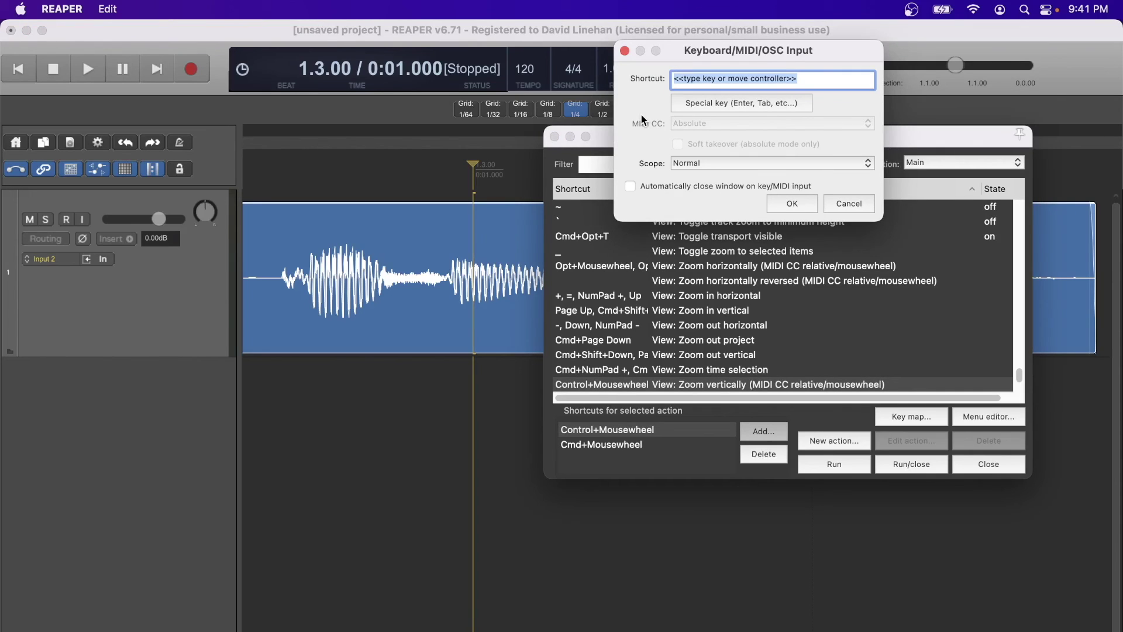
pyautogui.click(706, 104)
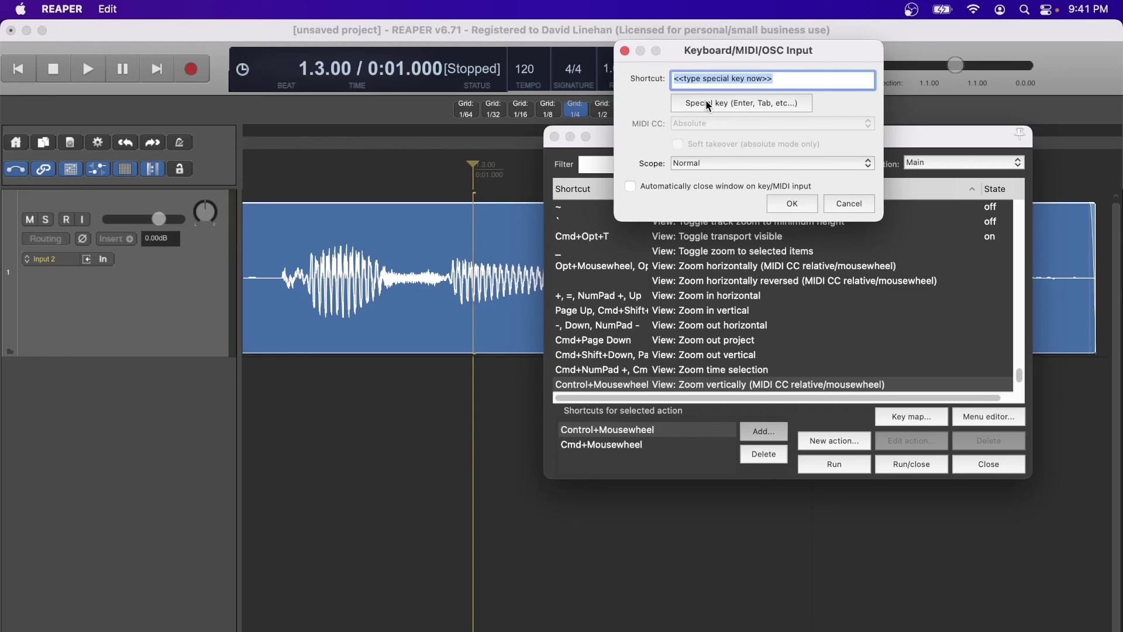
pyautogui.press('Return')
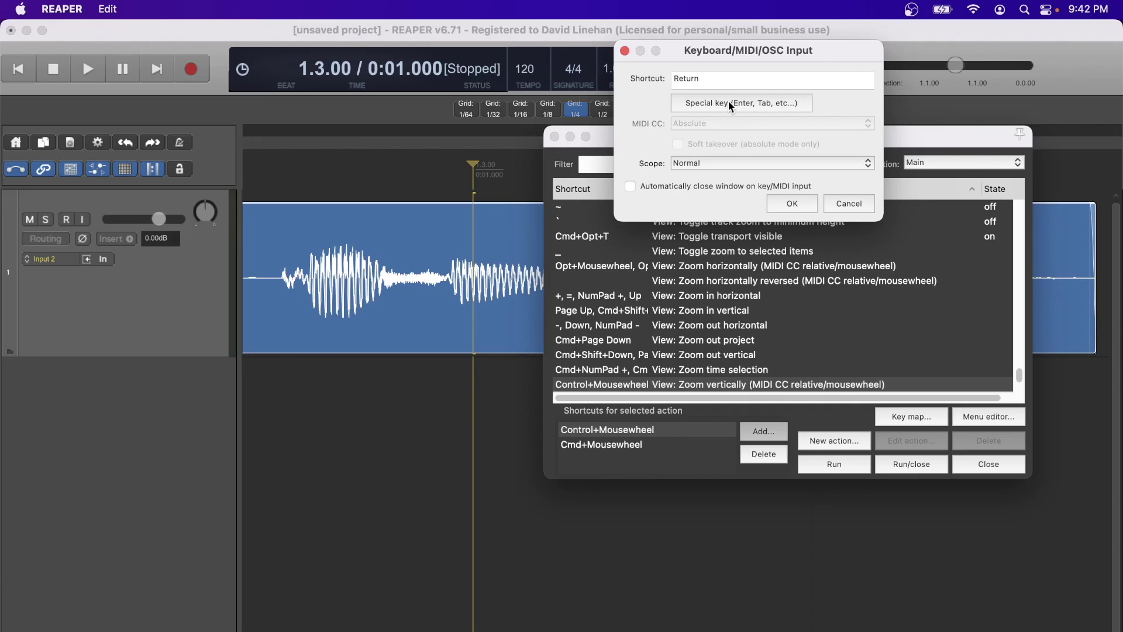
pyautogui.click(848, 202)
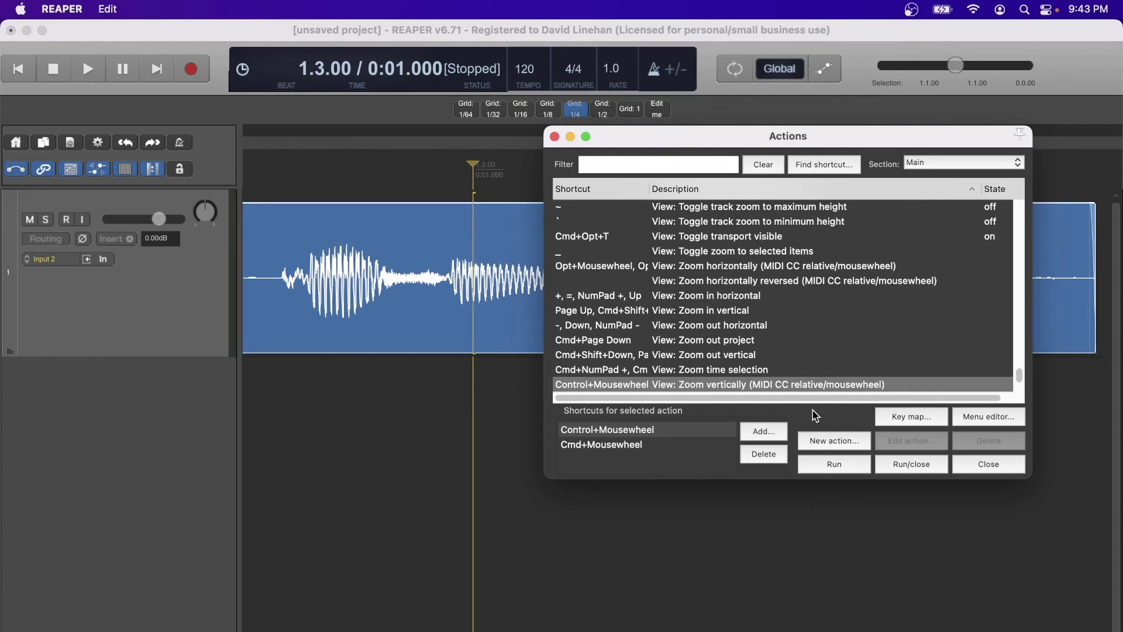
# - Open the Key map menu in the Actions window to show import, export and restore options
pyautogui.click(897, 416)
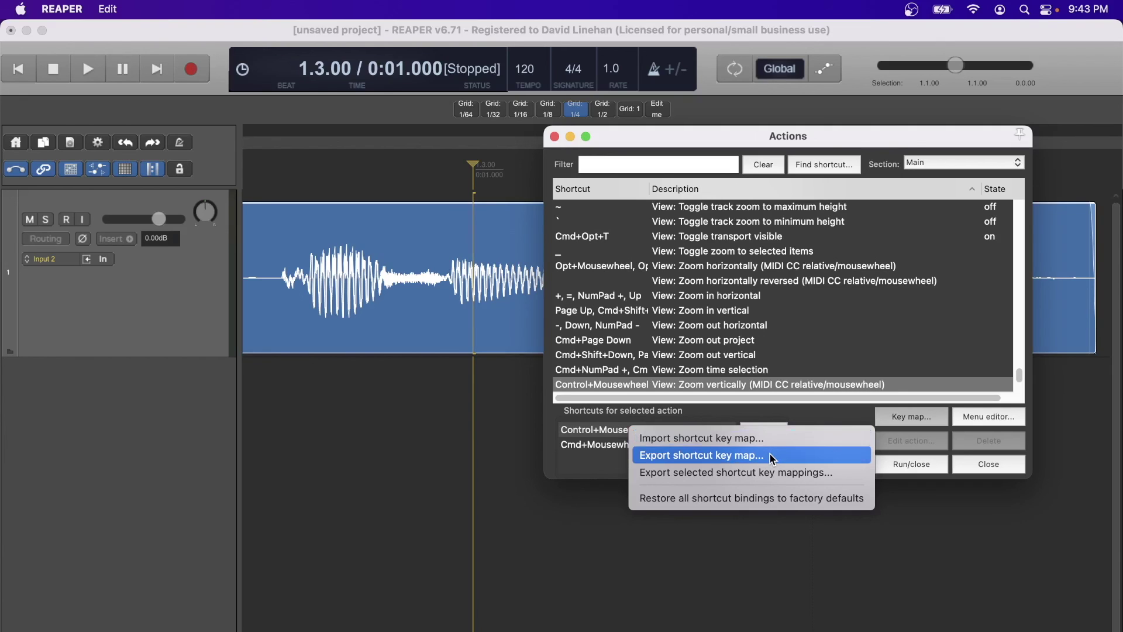
# - Choose 'Export shortcut key map...' from the Key map menu
pyautogui.click(773, 459)
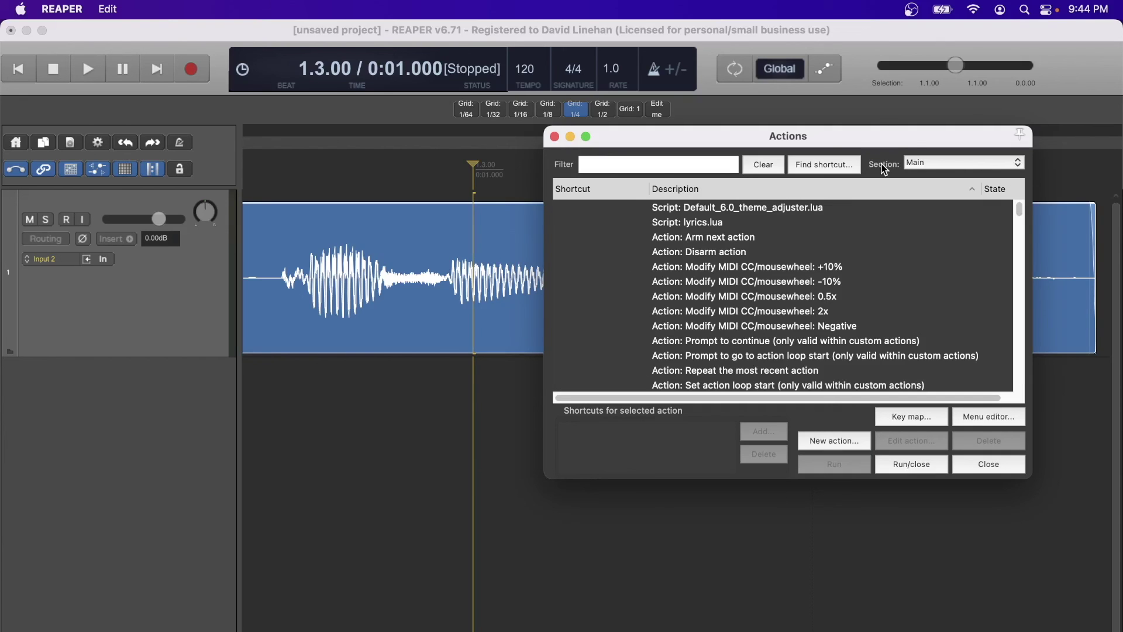